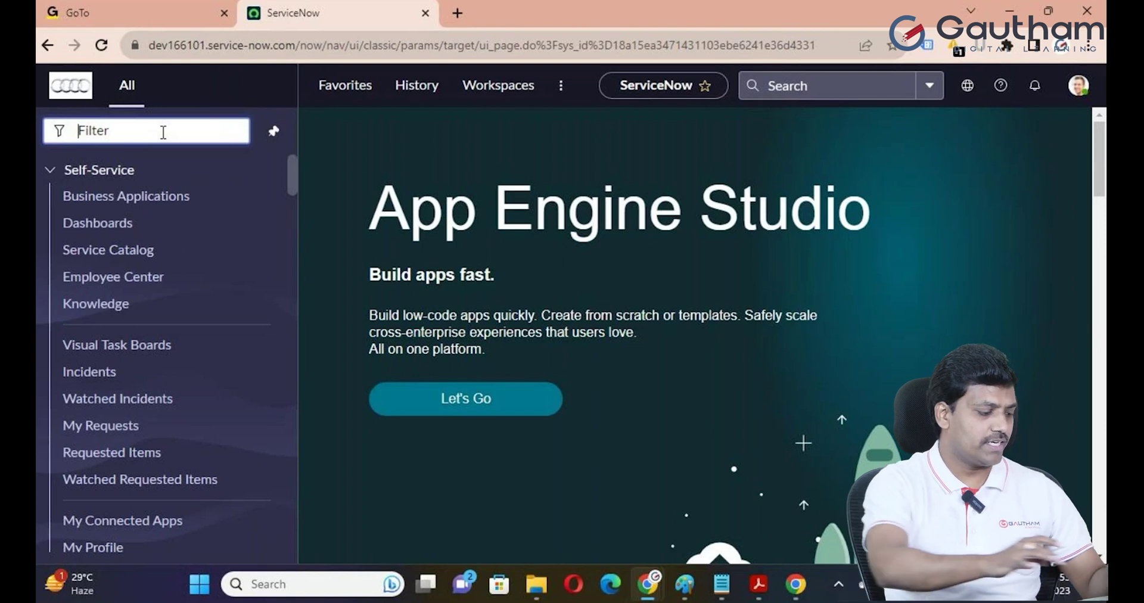
Find the Incident module, start a new incident record and open the Form Layout configuration for its form.
{"action": "type", "text": "incident"}
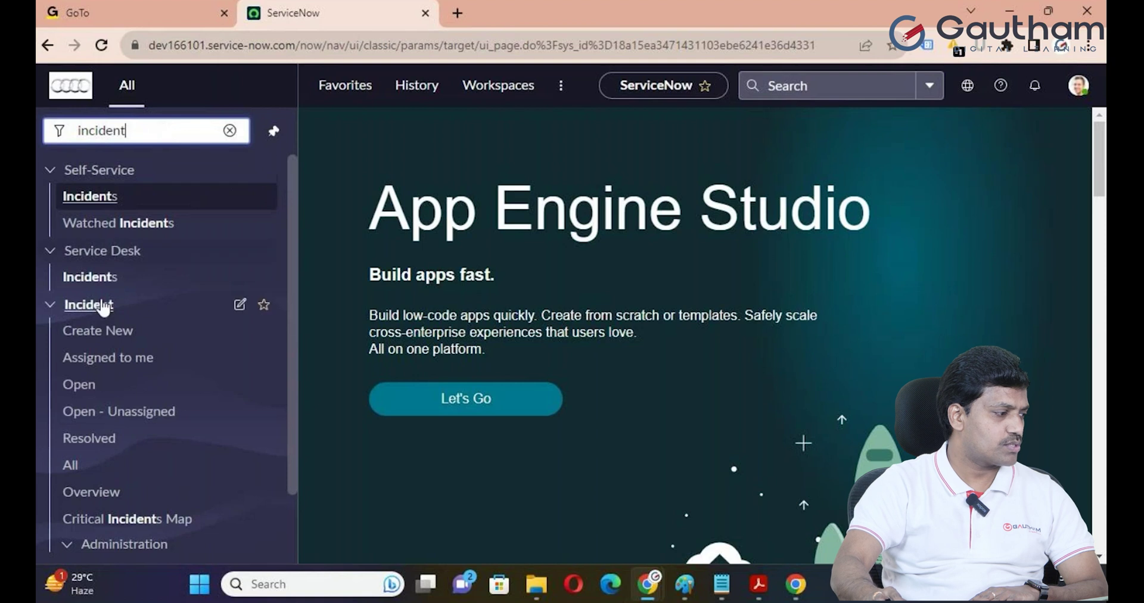
{"action": "left_click", "coordinate": [101, 333]}
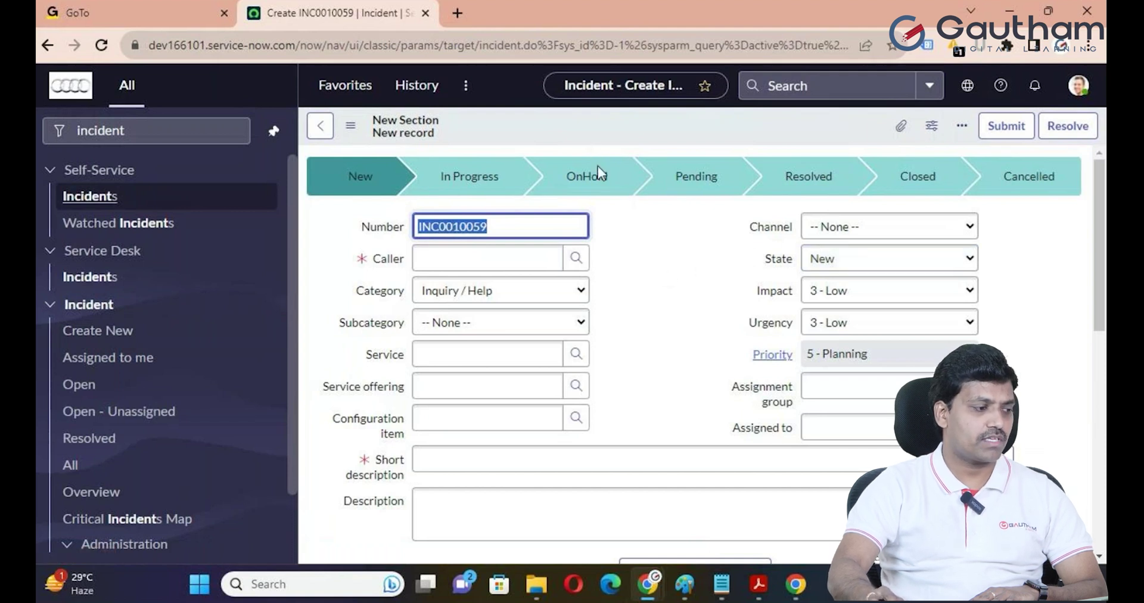
{"action": "right_click", "coordinate": [588, 124]}
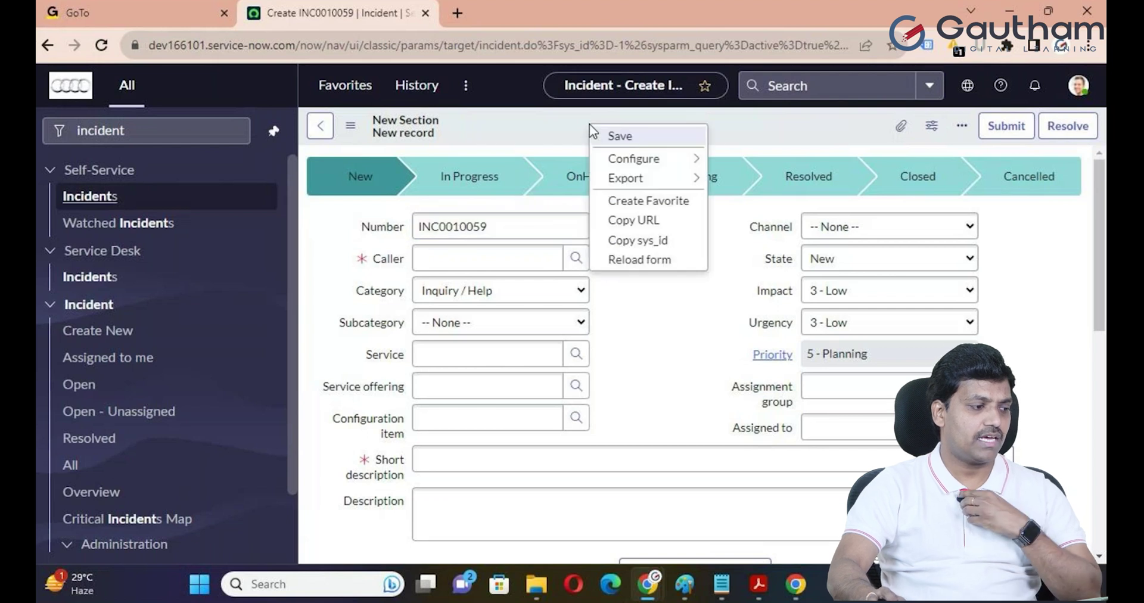
{"action": "mouse_move", "coordinate": [644, 162]}
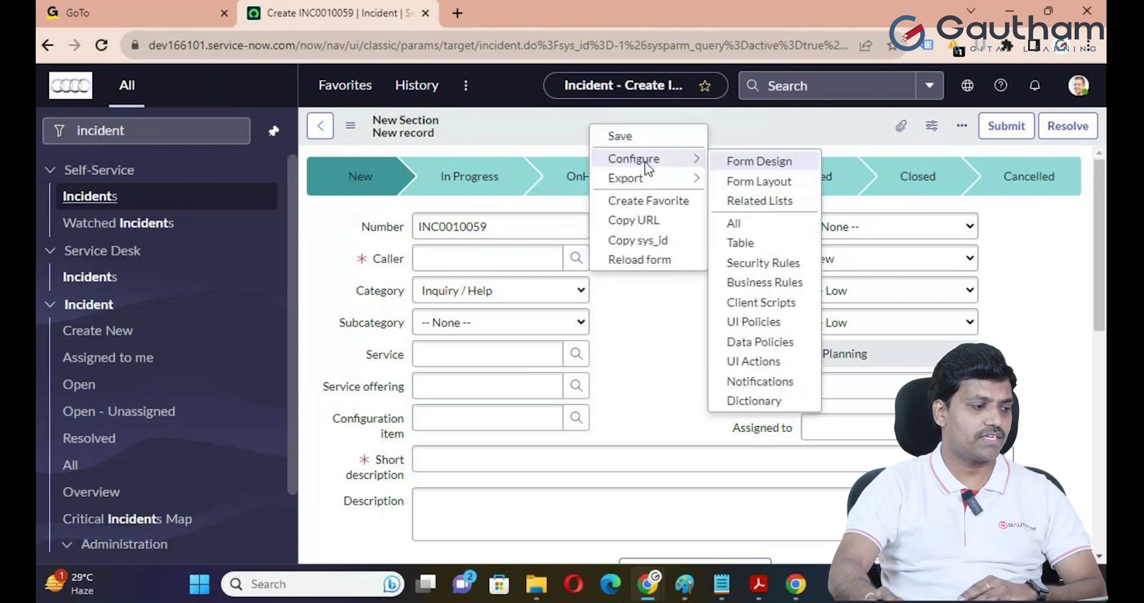
{"action": "left_click", "coordinate": [759, 182]}
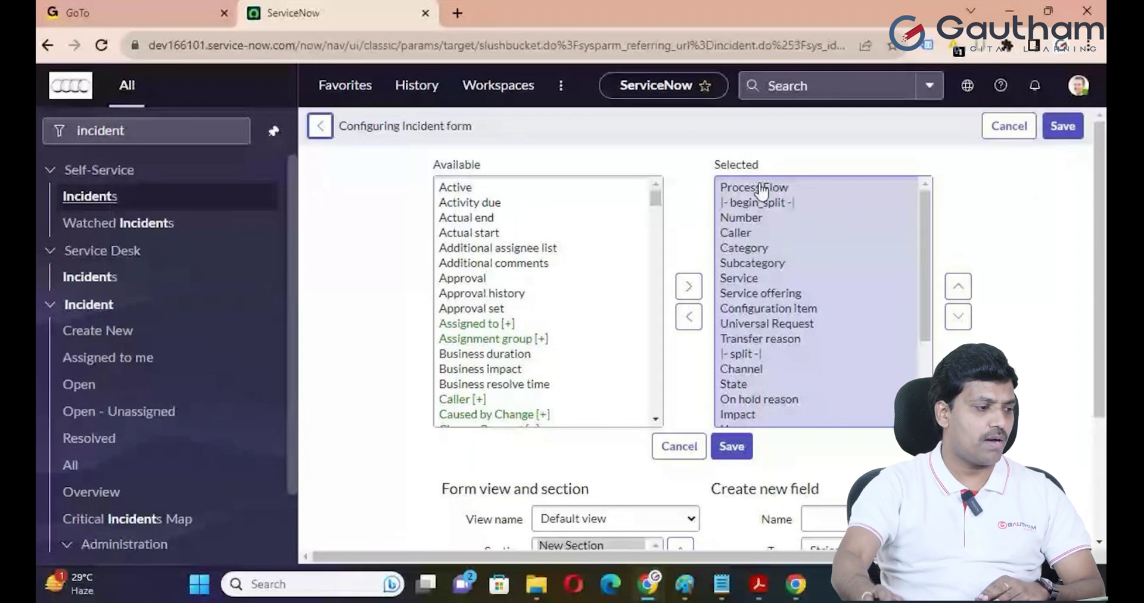
Remove the Service offering field from the incident form's selected fields and save the layout.
{"action": "left_click", "coordinate": [519, 150]}
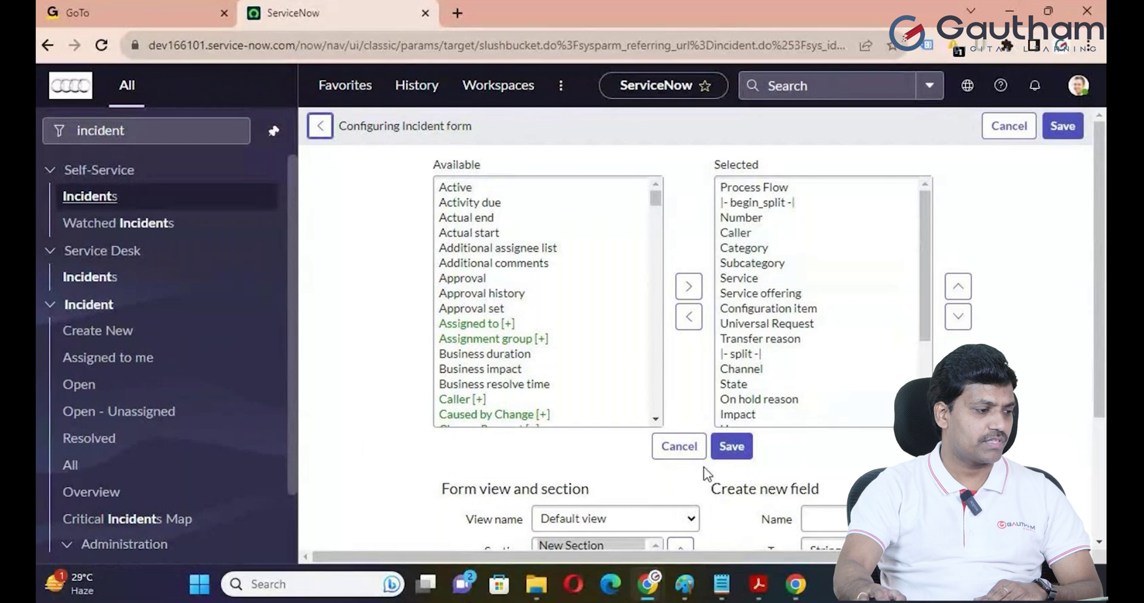
{"action": "left_click", "coordinate": [534, 199]}
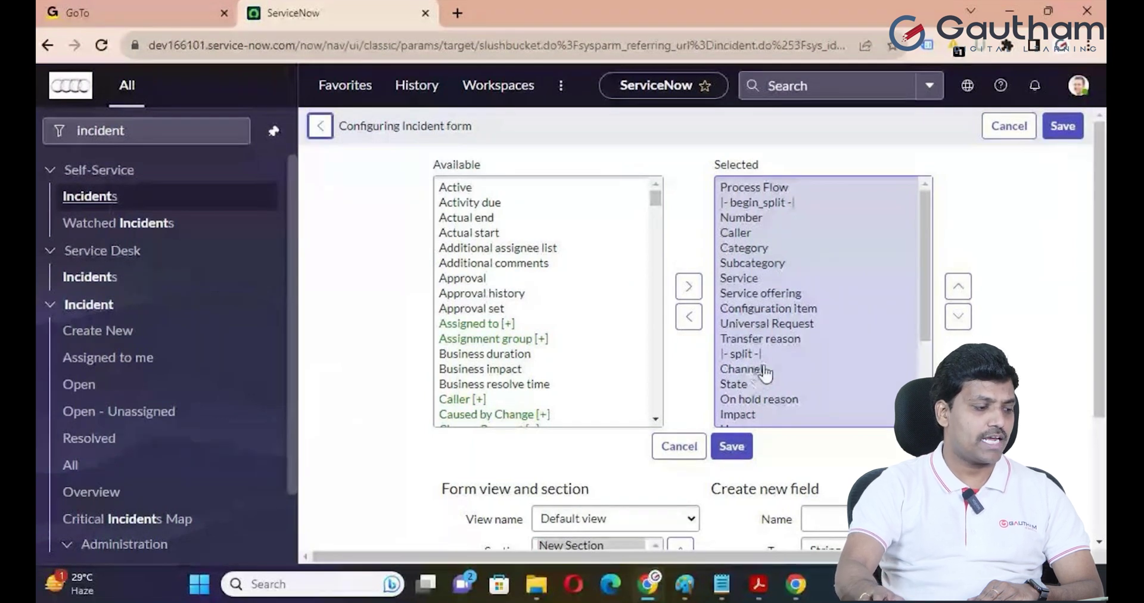
{"action": "scroll", "coordinate": [768, 370], "scroll_direction": "down", "scroll_amount": 1}
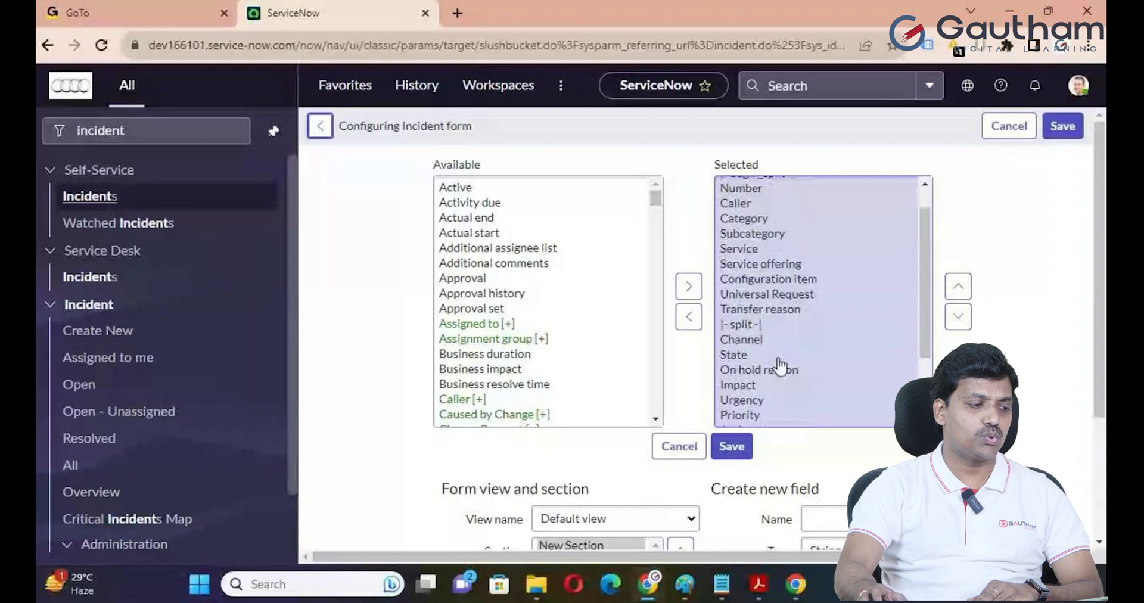
{"action": "scroll", "coordinate": [779, 365], "scroll_direction": "up", "scroll_amount": 1}
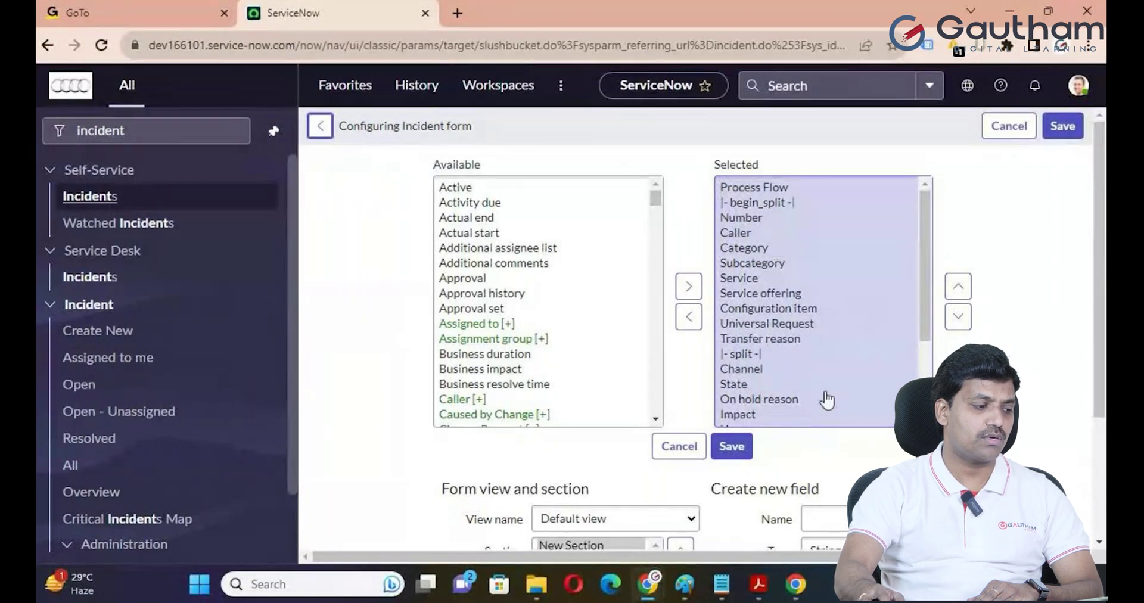
{"action": "left_click", "coordinate": [756, 299]}
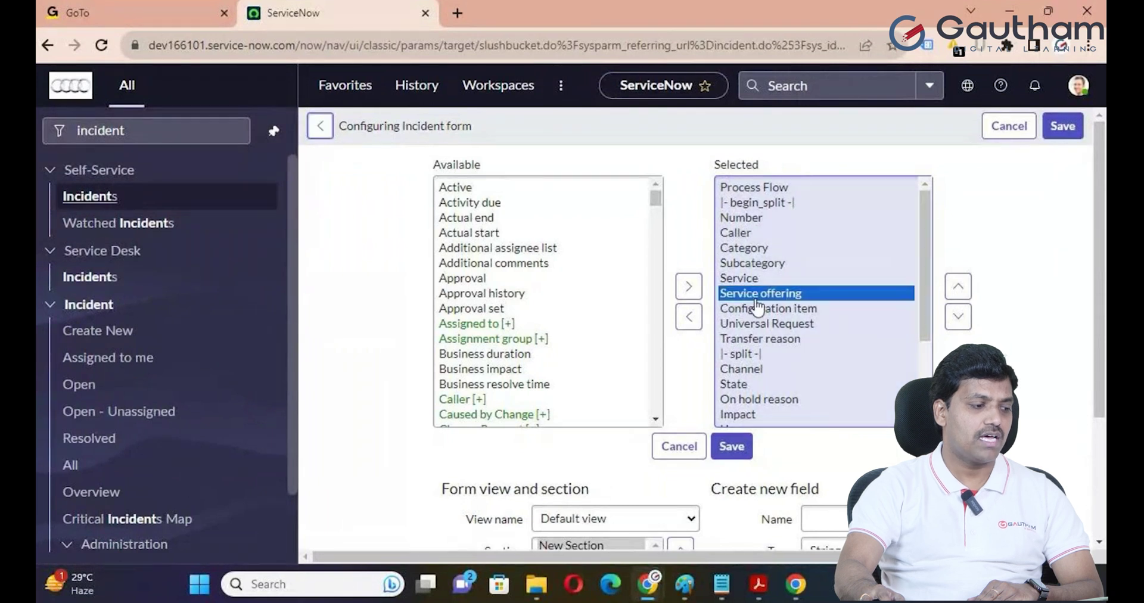
{"action": "double_click", "coordinate": [755, 300]}
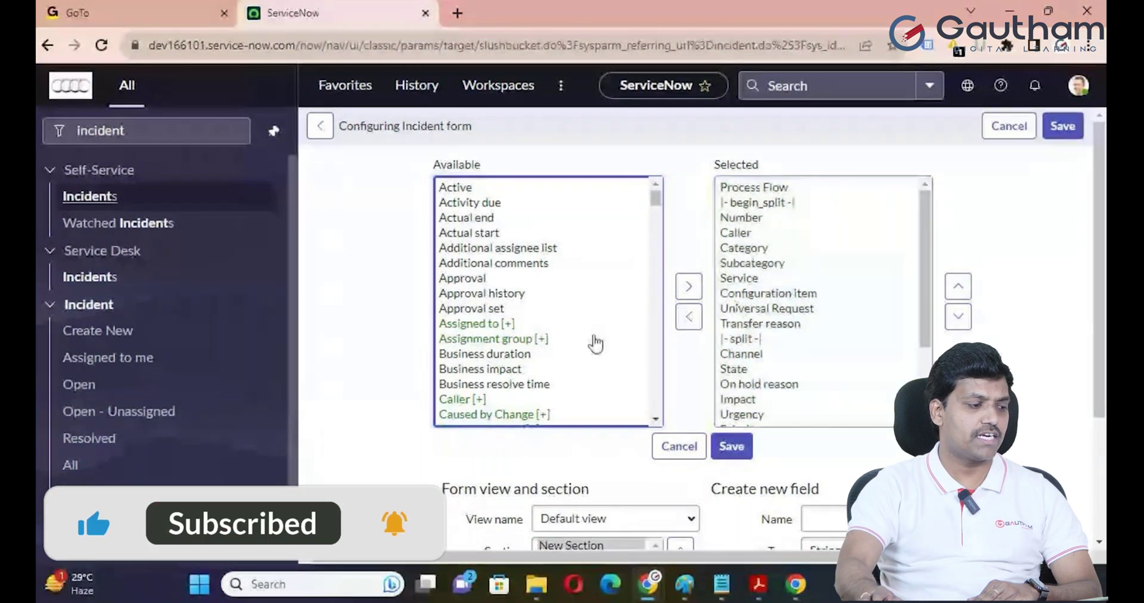
{"action": "scroll", "coordinate": [781, 360], "scroll_direction": "down", "scroll_amount": 2}
{"action": "left_click", "coordinate": [731, 446]}
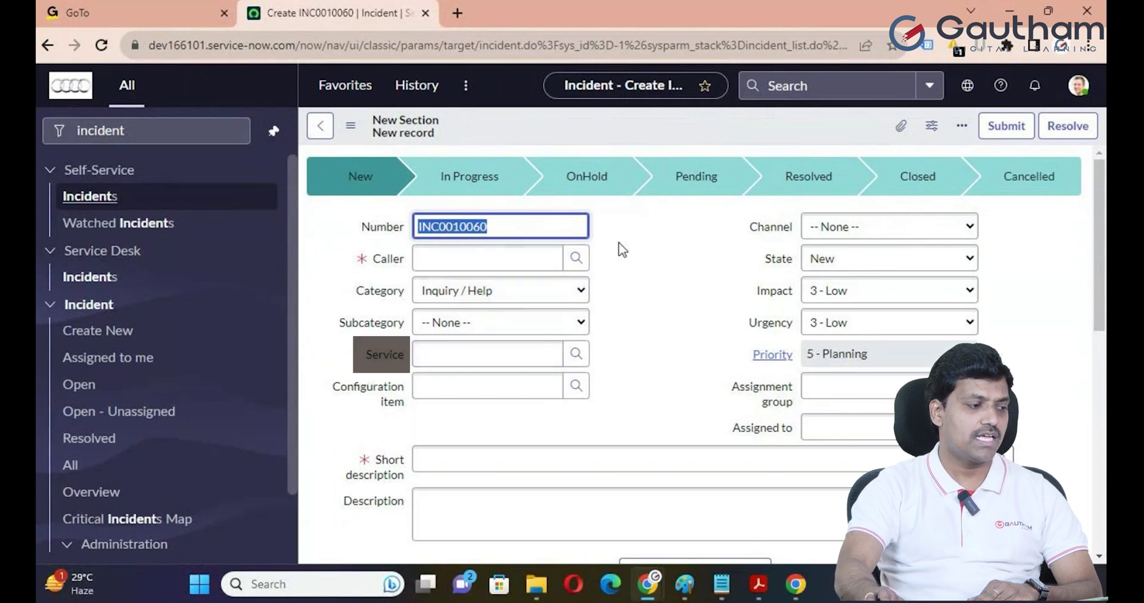
Reopen the incident form's layout configuration, remove the Service field from the selected fields and save.
{"action": "right_click", "coordinate": [584, 119]}
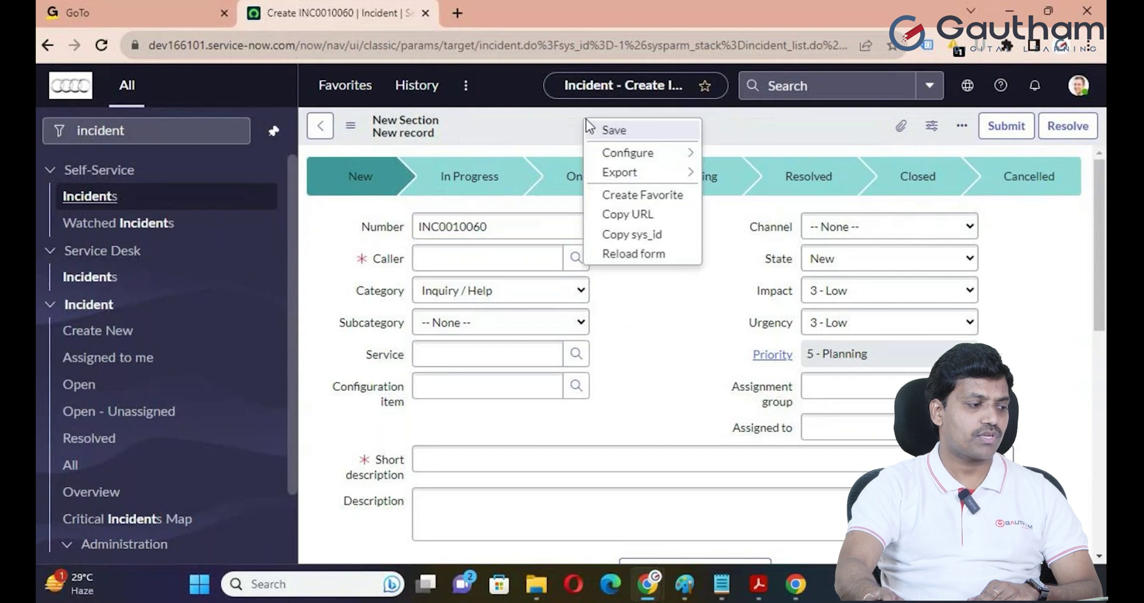
{"action": "mouse_move", "coordinate": [634, 152]}
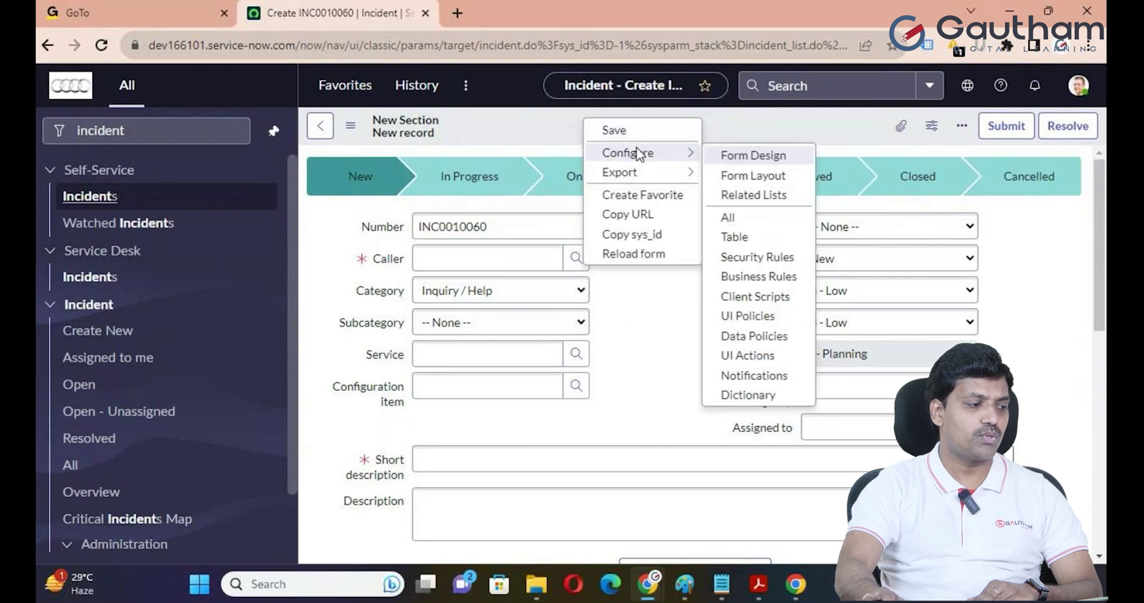
{"action": "left_click", "coordinate": [741, 176]}
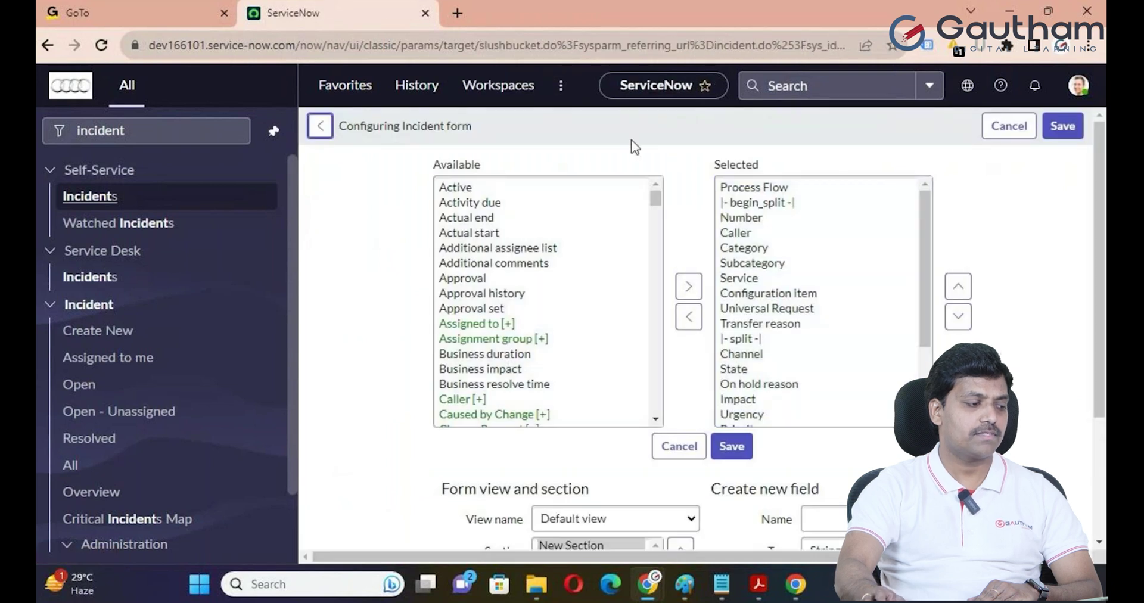
{"action": "left_click", "coordinate": [599, 179]}
{"action": "key", "text": "ctrl+a"}
{"action": "left_click", "coordinate": [799, 337]}
{"action": "key", "text": "ctrl+a"}
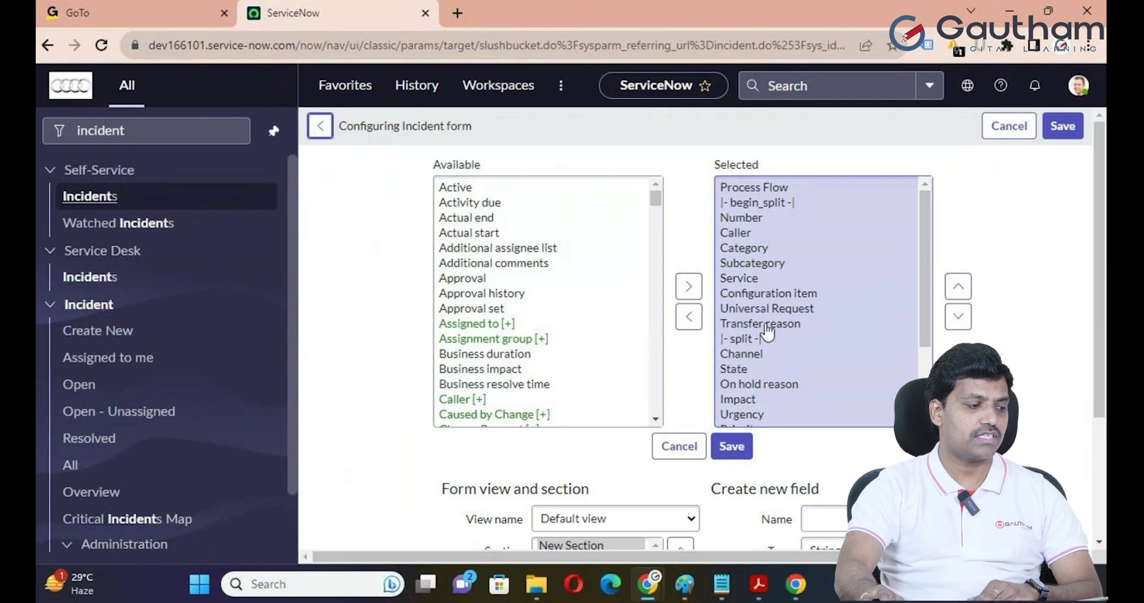
{"action": "left_click", "coordinate": [748, 279]}
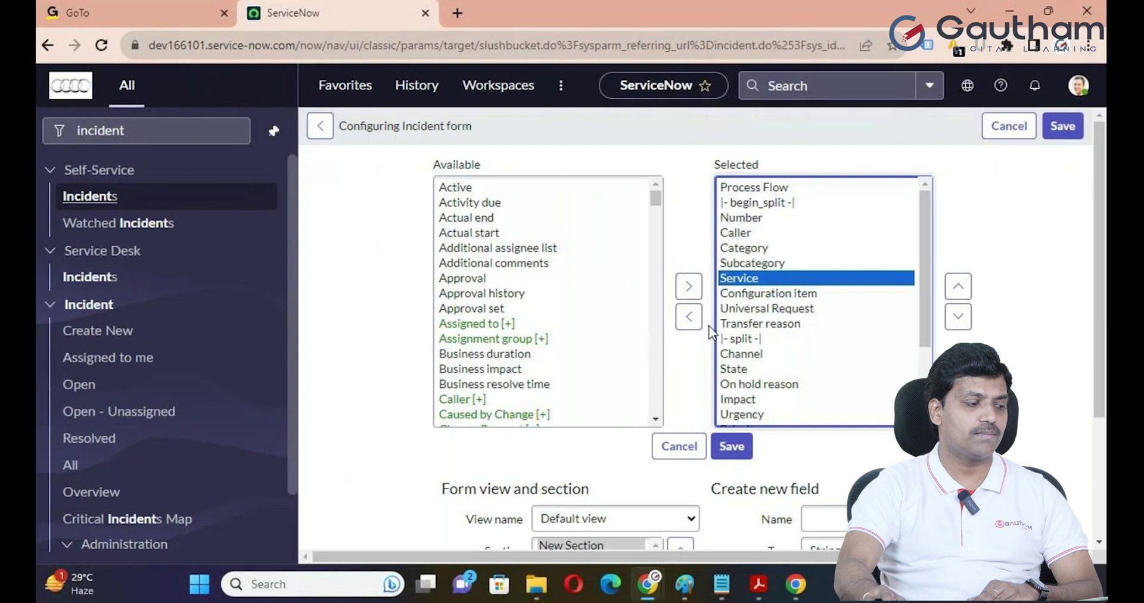
{"action": "left_click", "coordinate": [688, 322]}
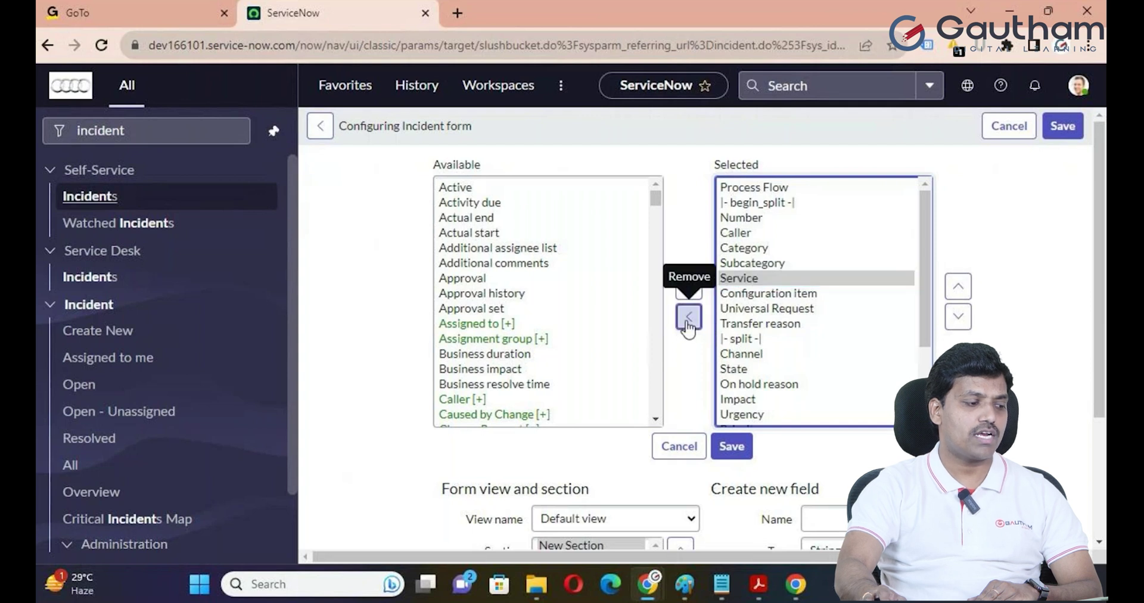
{"action": "left_click", "coordinate": [730, 447]}
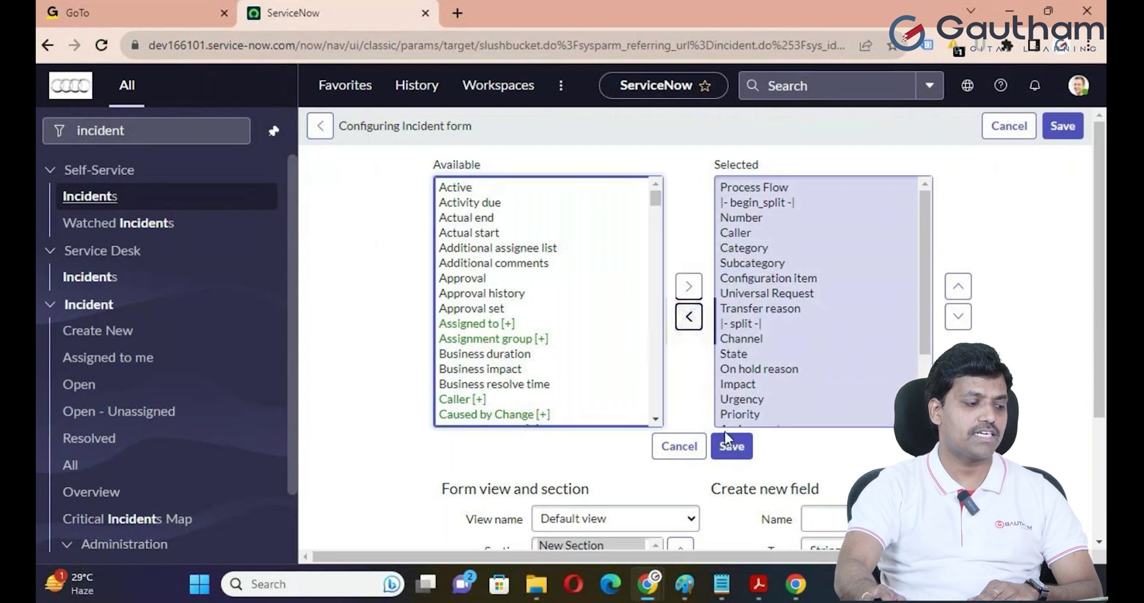
{"action": "left_click", "coordinate": [732, 449]}
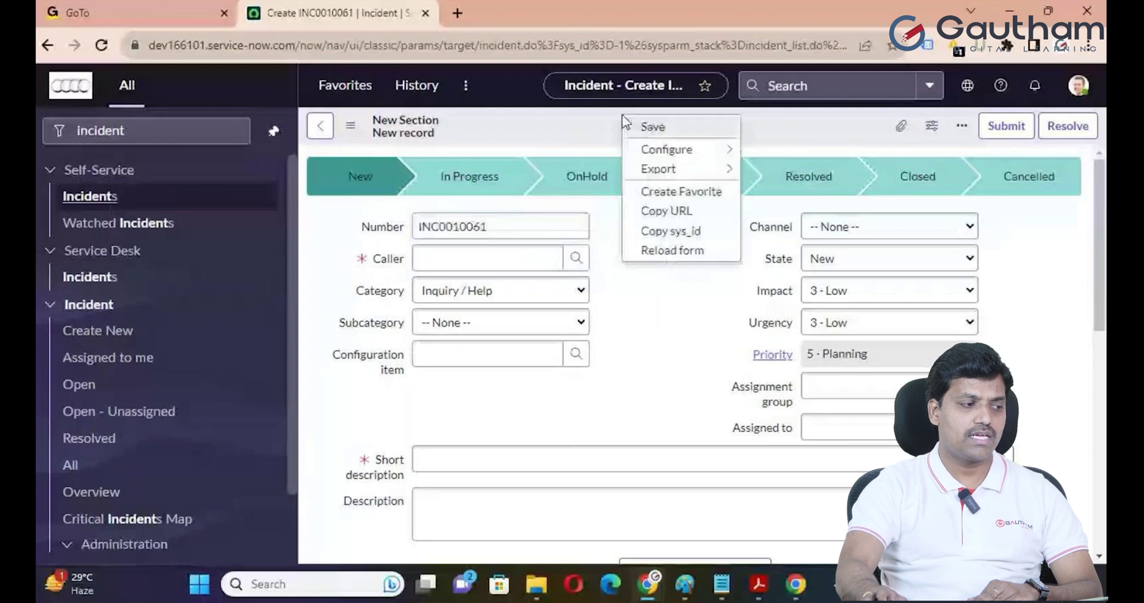
Reopen the incident form's layout configuration and add Actual start, Approval and Additional assignee list to the selected fields.
{"action": "right_click", "coordinate": [624, 117]}
{"action": "mouse_move", "coordinate": [718, 152]}
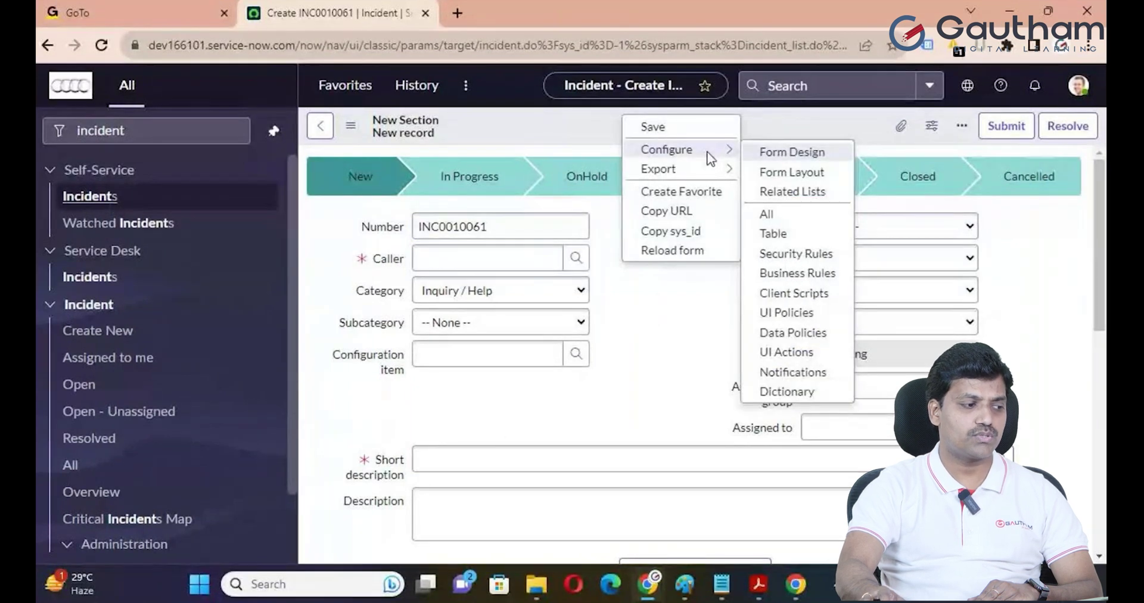
{"action": "left_click", "coordinate": [811, 172]}
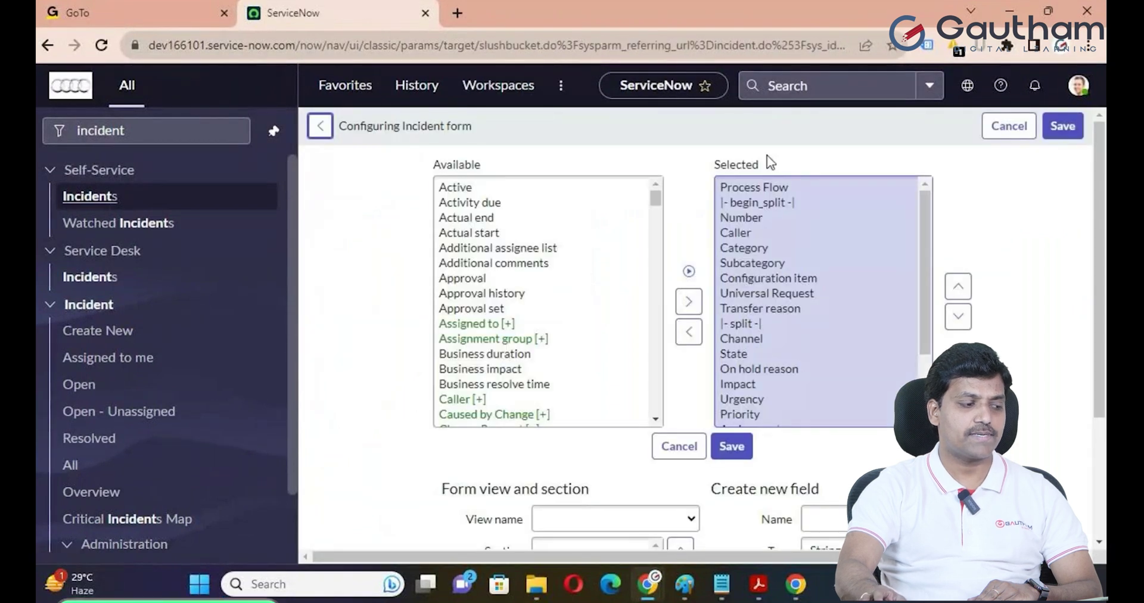
{"action": "left_click", "coordinate": [590, 303]}
{"action": "key", "text": "ctrl+a"}
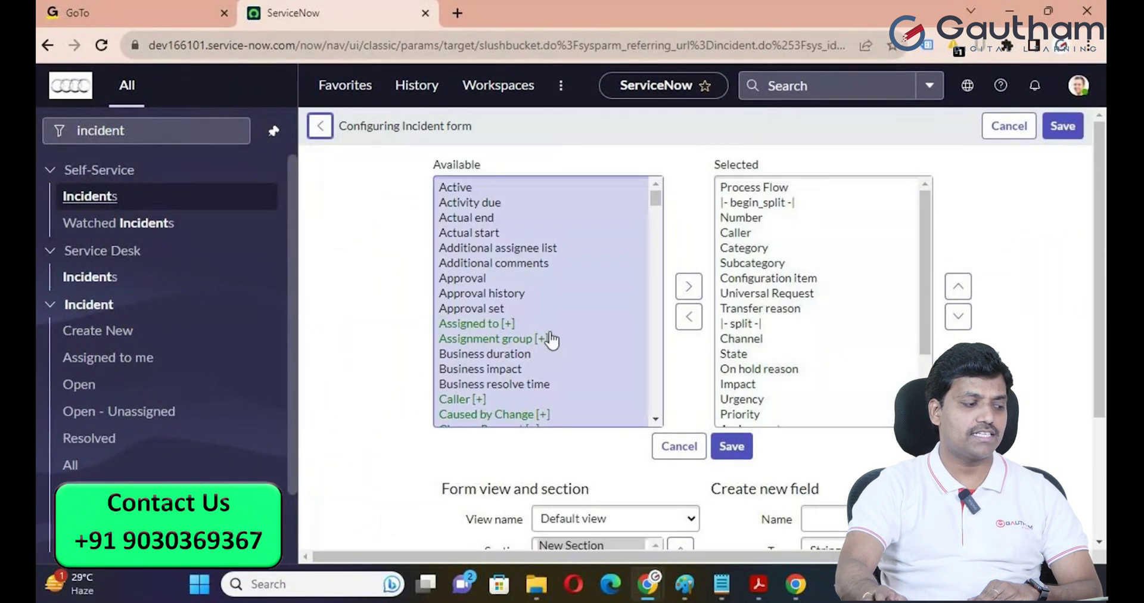
{"action": "scroll", "coordinate": [530, 353], "scroll_direction": "down", "scroll_amount": 3}
{"action": "scroll", "coordinate": [535, 348], "scroll_direction": "up", "scroll_amount": 3}
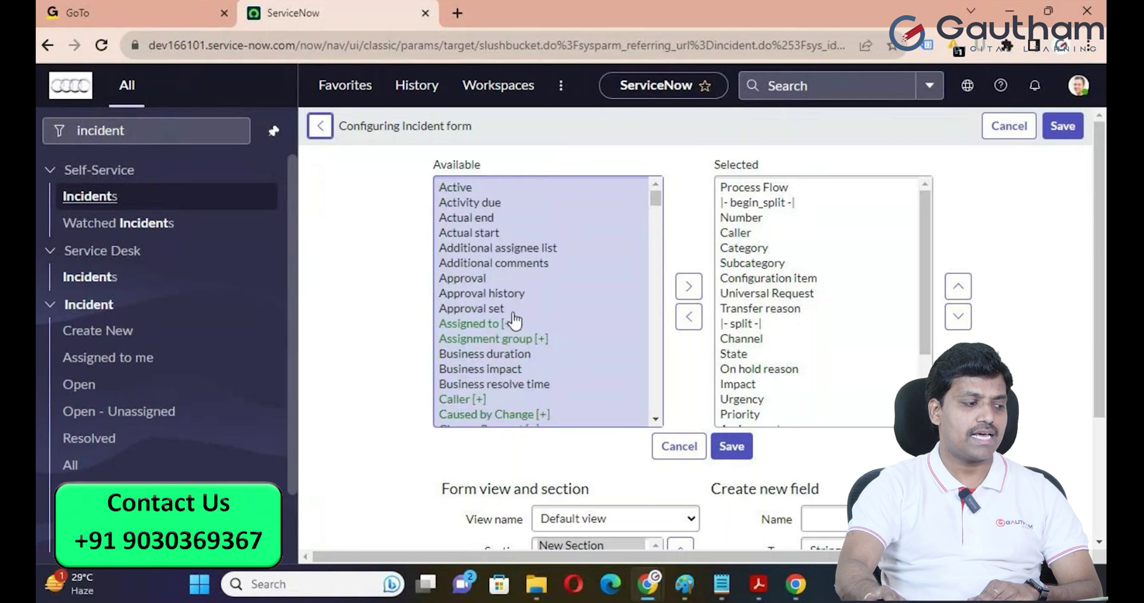
{"action": "double_click", "coordinate": [468, 235]}
{"action": "double_click", "coordinate": [486, 262]}
{"action": "double_click", "coordinate": [494, 232]}
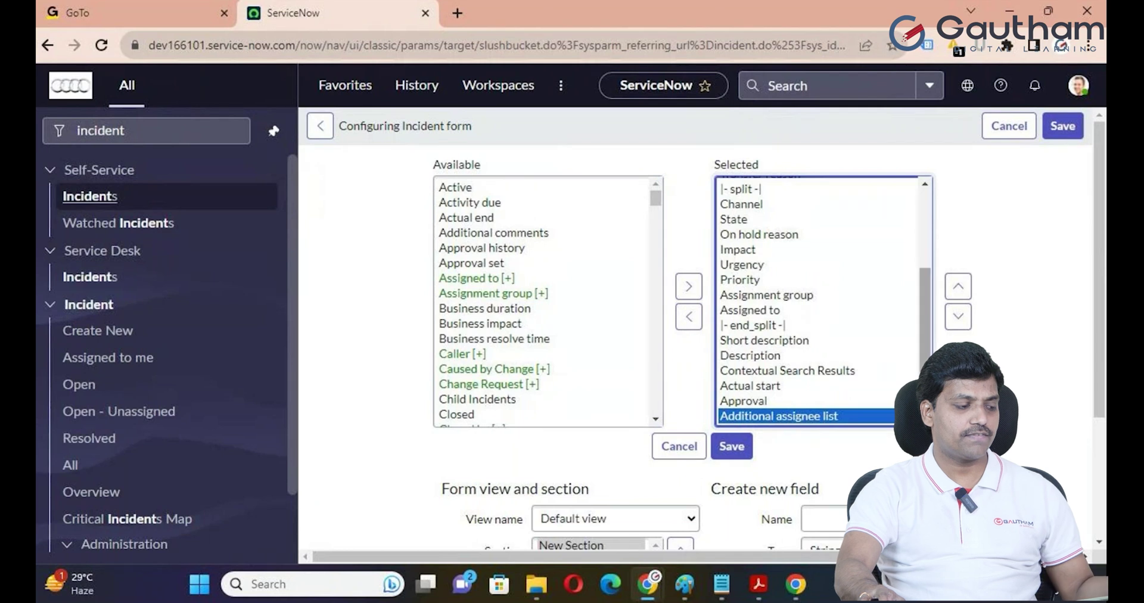
Move Actual start, Approval and Additional assignee list together to just below Transfer reason, above the split, and save the form layout.
{"action": "left_click", "coordinate": [760, 400], "text": "ctrl"}
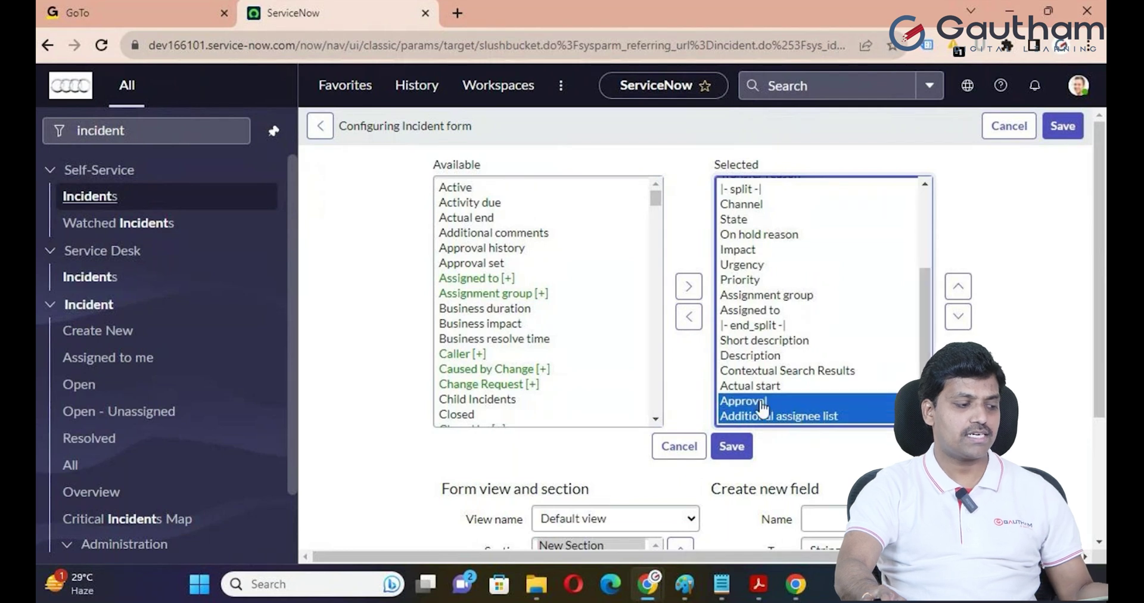
{"action": "left_click", "coordinate": [758, 386], "text": "ctrl"}
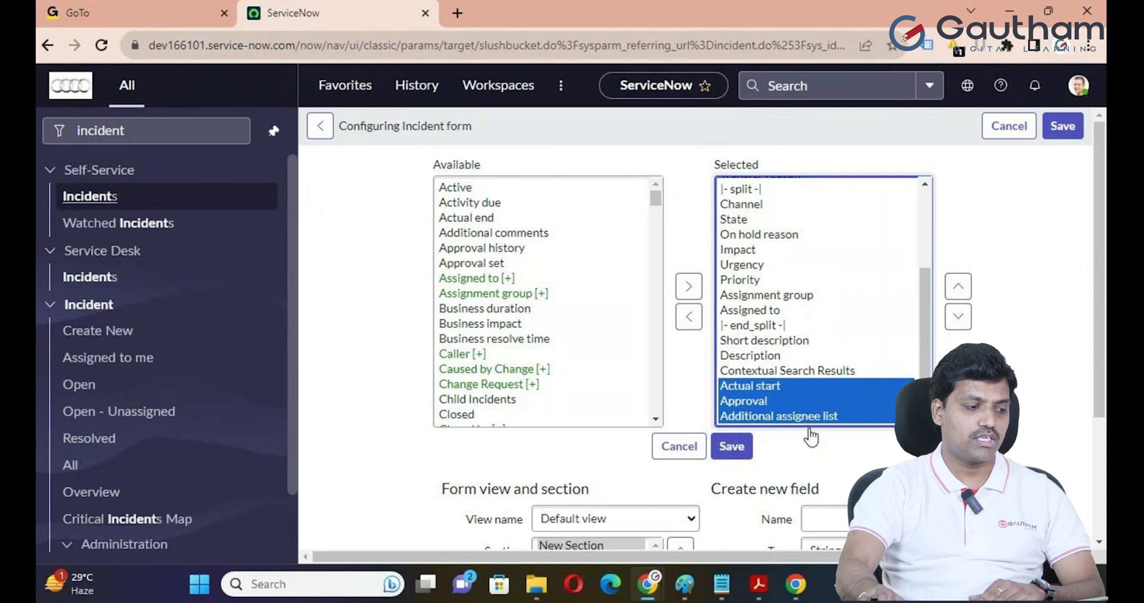
{"action": "left_click", "coordinate": [957, 289]}
{"action": "left_click", "coordinate": [956, 289]}
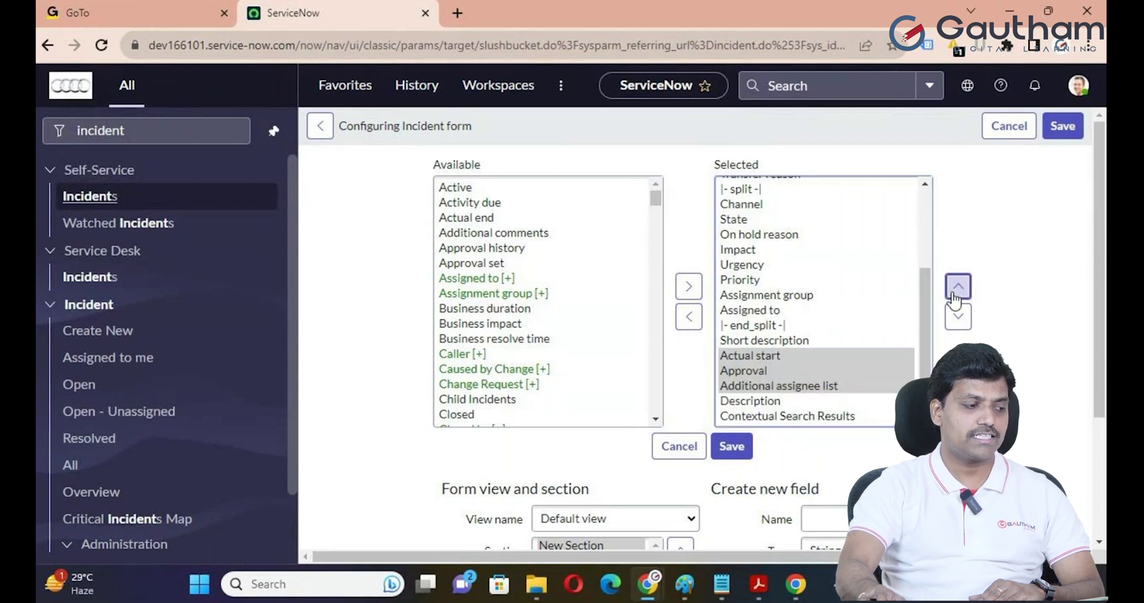
{"action": "left_click", "coordinate": [956, 289]}
{"action": "left_click", "coordinate": [956, 289]}
{"action": "left_click", "coordinate": [957, 289]}
{"action": "left_click", "coordinate": [956, 289]}
{"action": "left_click", "coordinate": [956, 289]}
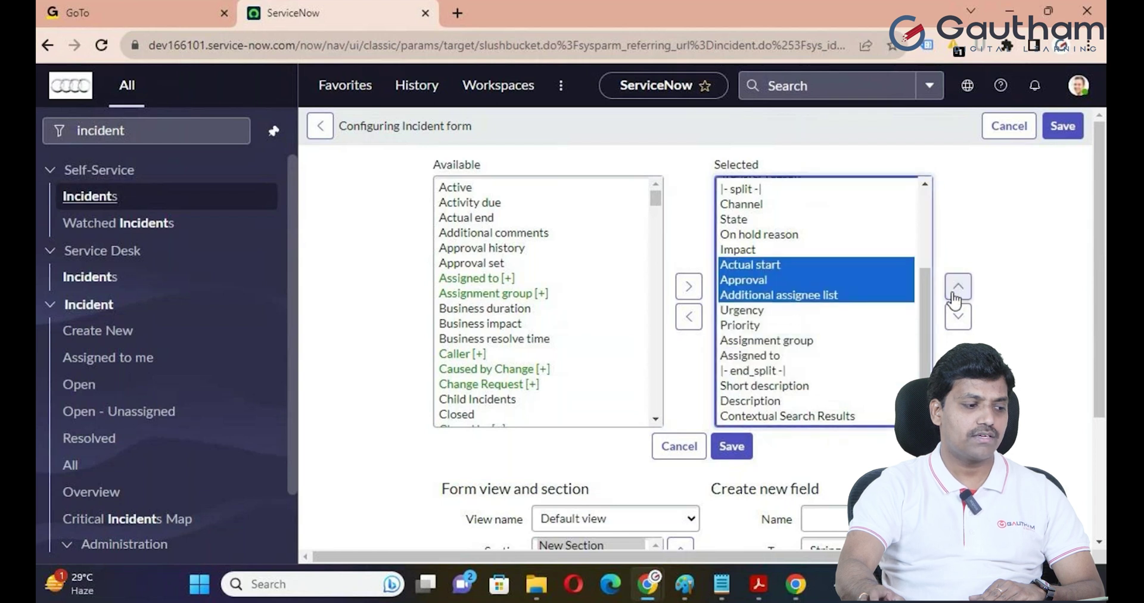
{"action": "scroll", "coordinate": [918, 305], "scroll_direction": "up", "scroll_amount": 3}
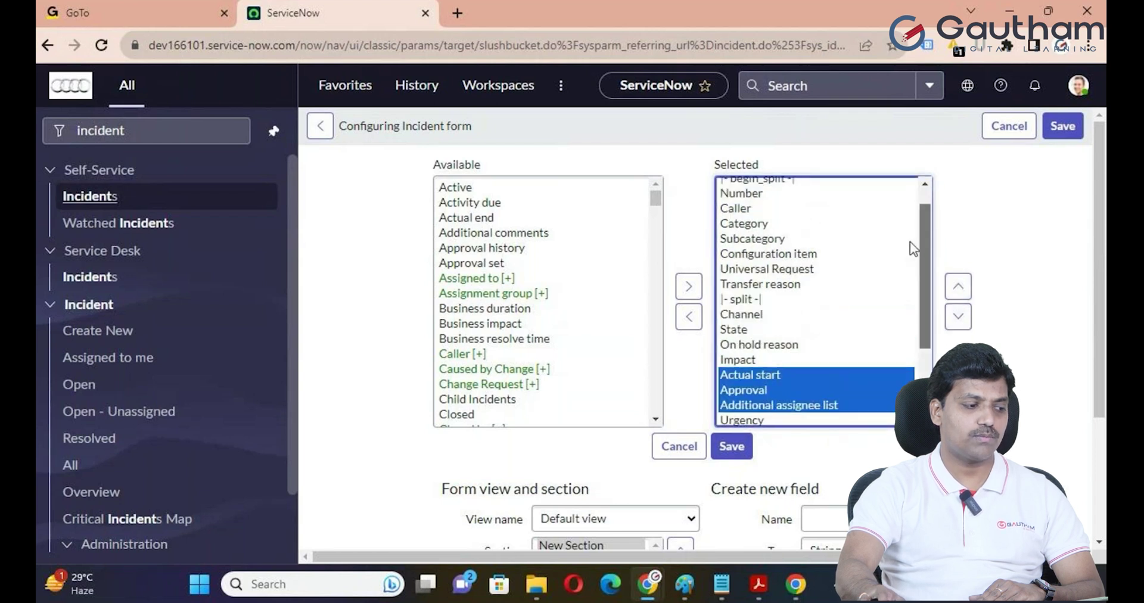
{"action": "left_click", "coordinate": [957, 290]}
{"action": "left_click", "coordinate": [957, 290]}
{"action": "left_click", "coordinate": [958, 292]}
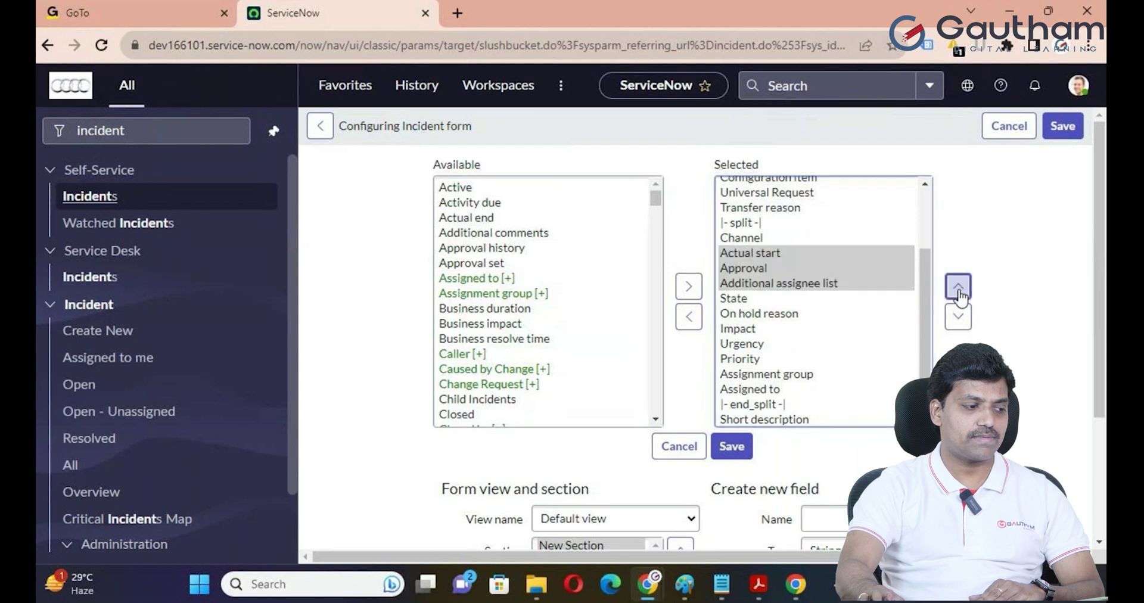
{"action": "left_click", "coordinate": [957, 290]}
{"action": "left_click", "coordinate": [958, 291]}
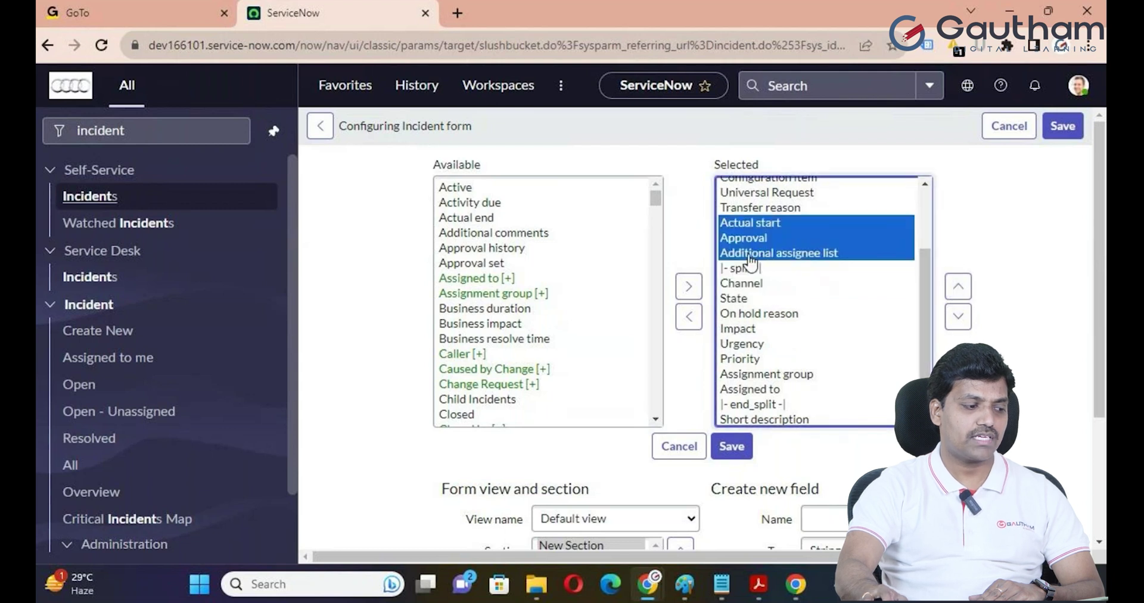
{"action": "left_click", "coordinate": [735, 452]}
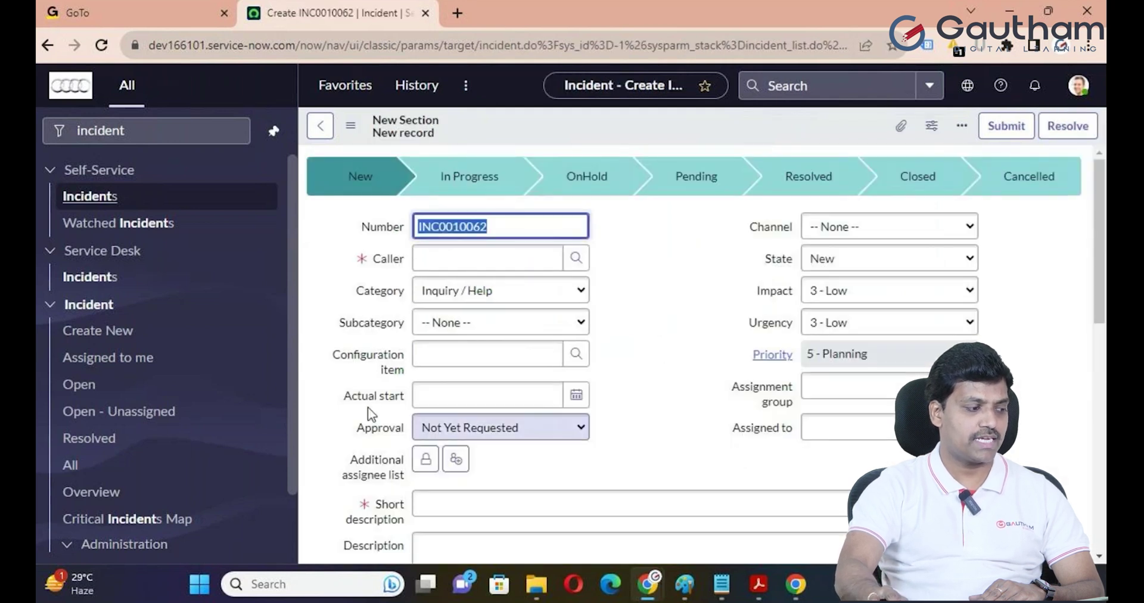
{"action": "scroll", "coordinate": [372, 411], "scroll_direction": "down", "scroll_amount": 1}
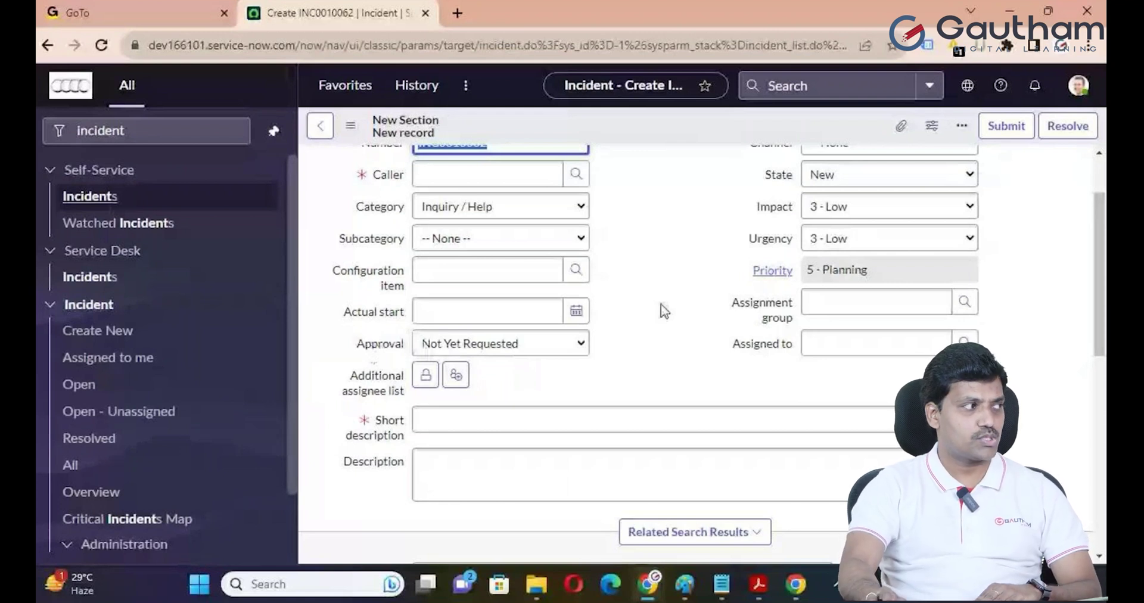
{"action": "scroll", "coordinate": [663, 310], "scroll_direction": "up", "scroll_amount": 2}
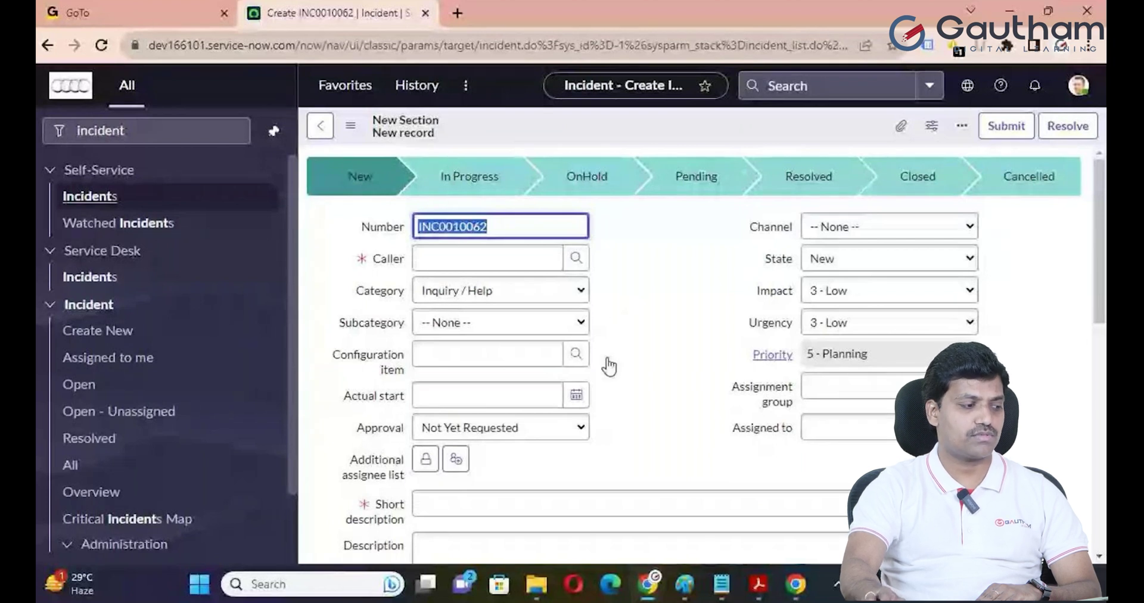
{"action": "left_click", "coordinate": [592, 125]}
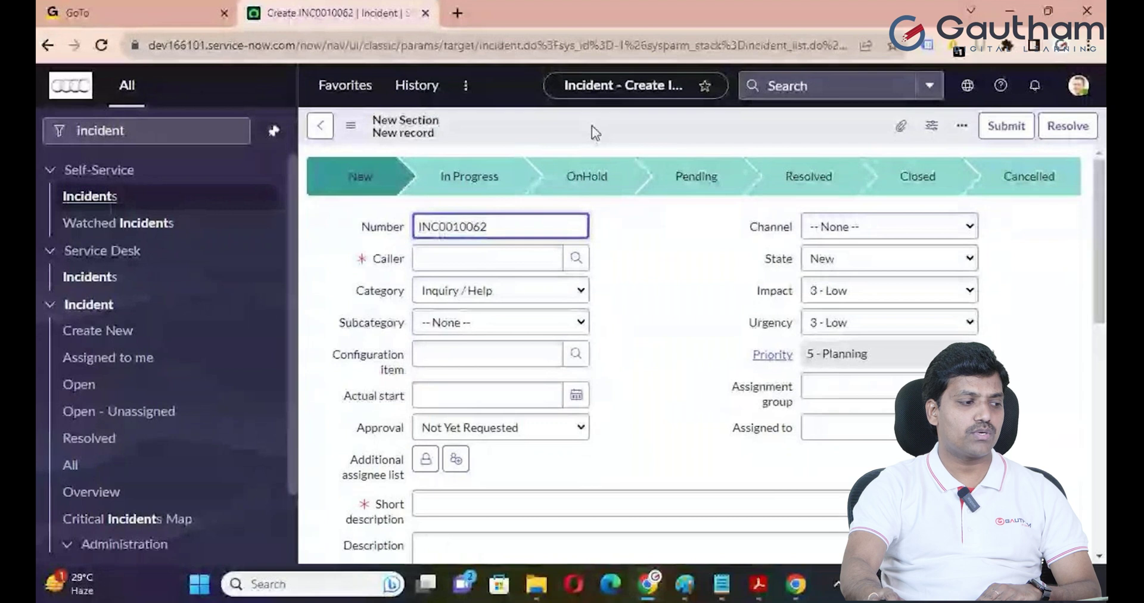
{"action": "right_click", "coordinate": [591, 125]}
{"action": "mouse_move", "coordinate": [643, 159]}
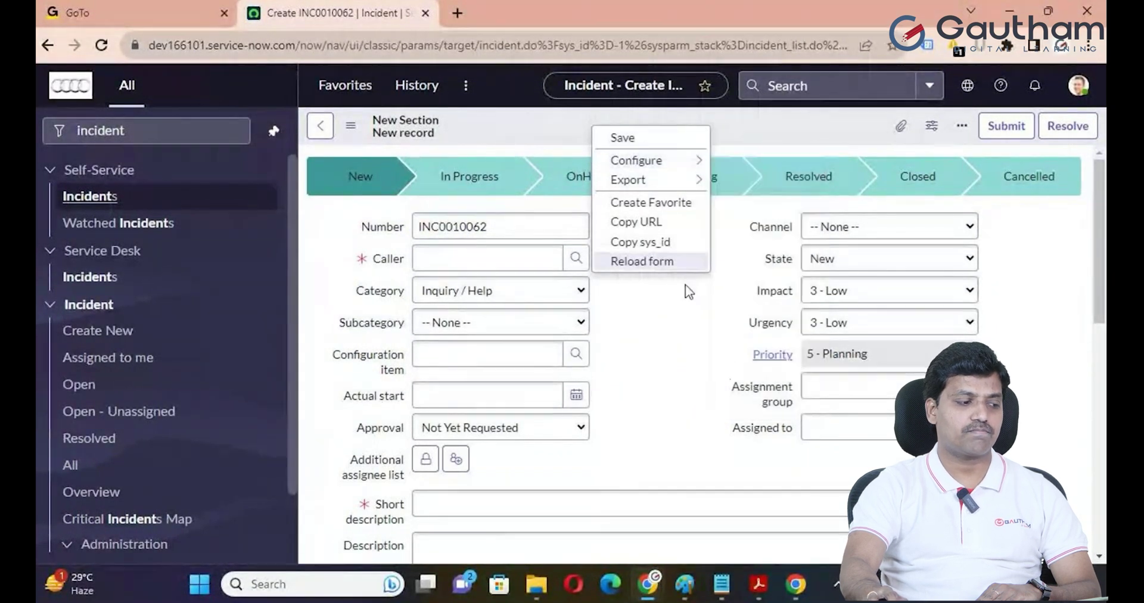
{"action": "left_click", "coordinate": [585, 109]}
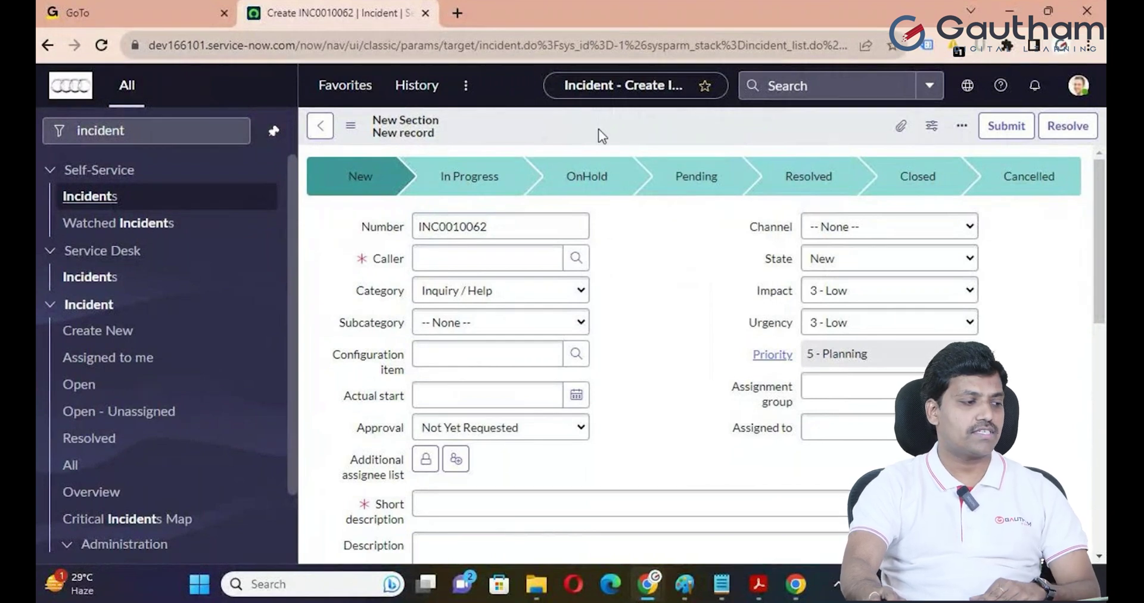
Reopen the incident form's layout configuration and name a new field Gender.
{"action": "right_click", "coordinate": [616, 121]}
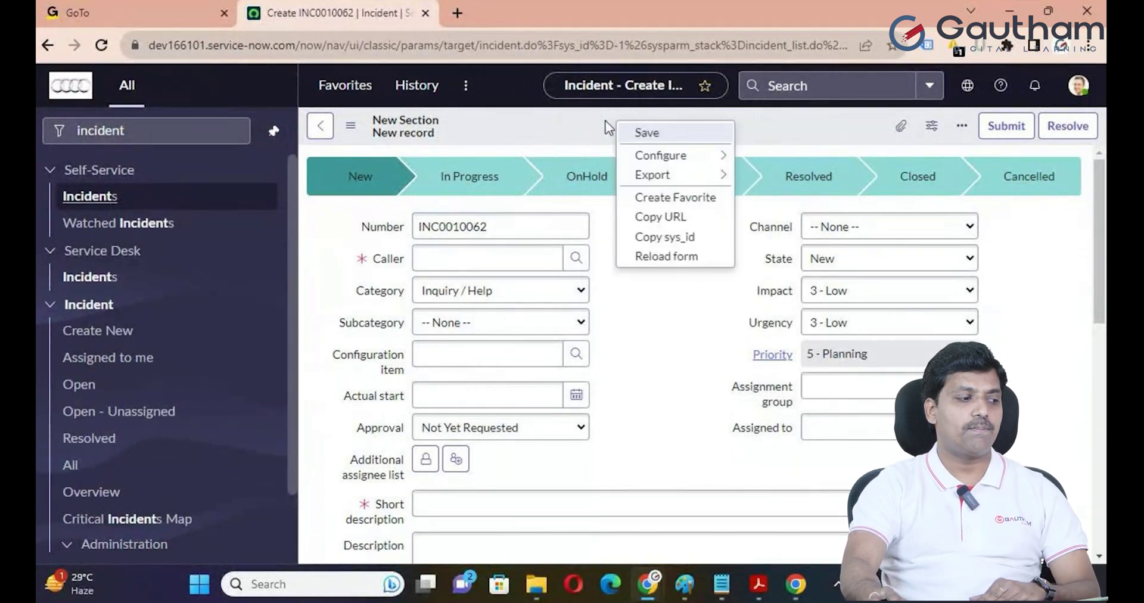
{"action": "mouse_move", "coordinate": [699, 152]}
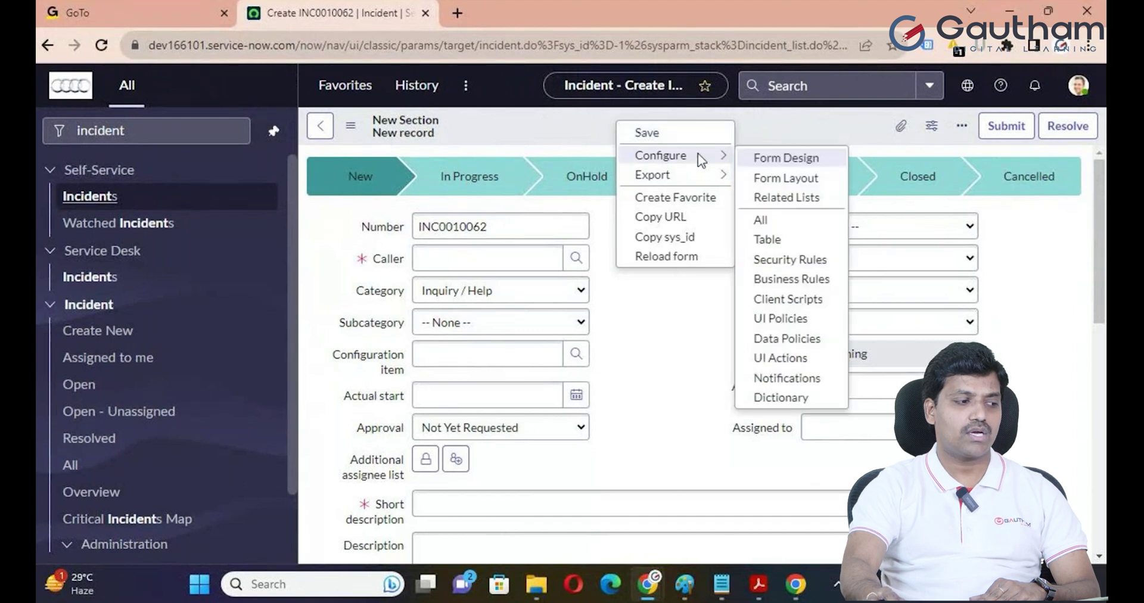
{"action": "left_click", "coordinate": [784, 159]}
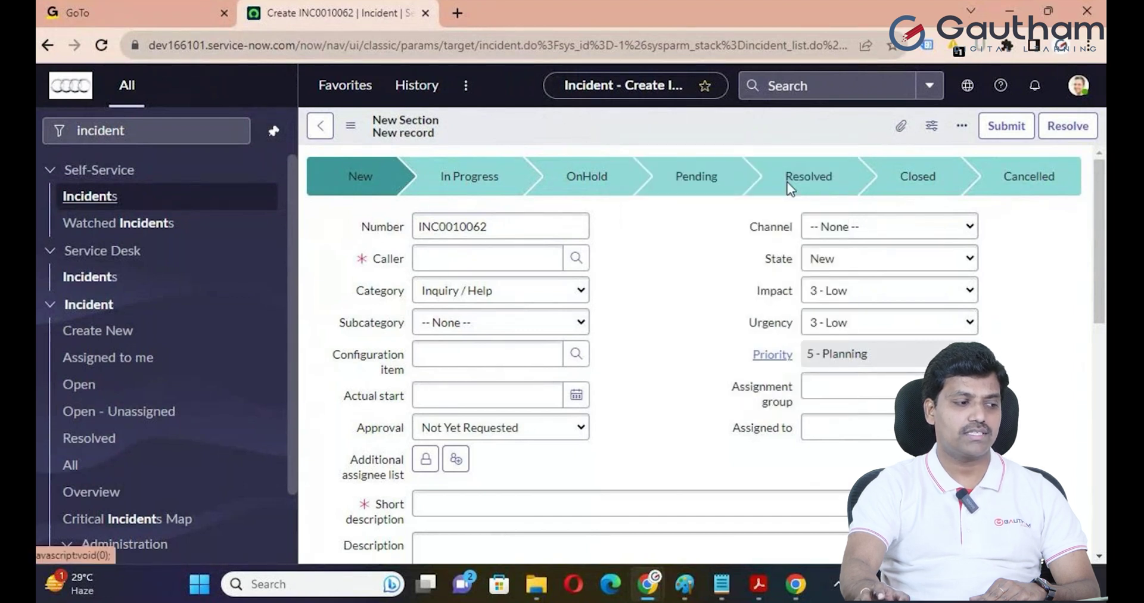
{"action": "scroll", "coordinate": [865, 351], "scroll_direction": "down", "scroll_amount": 3}
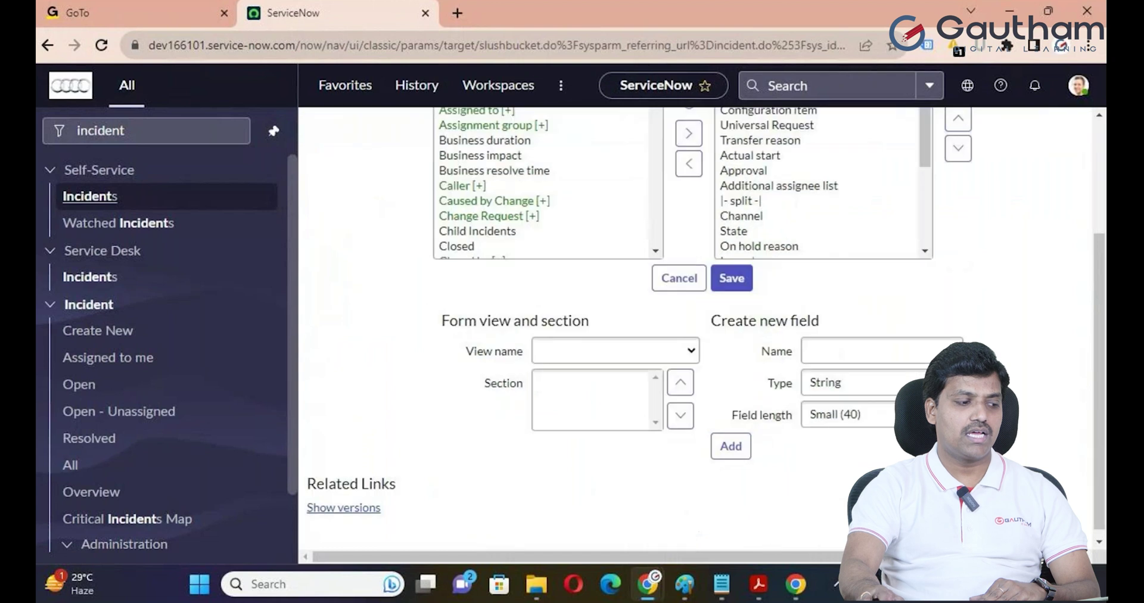
{"action": "left_click", "coordinate": [865, 351]}
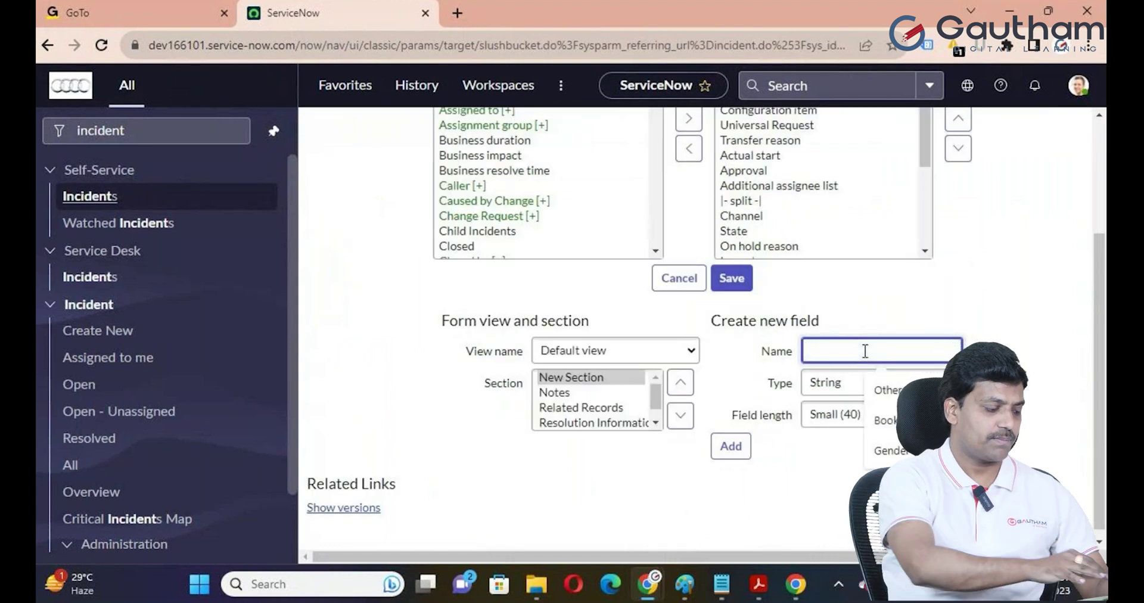
{"action": "type", "text": "Gende"}
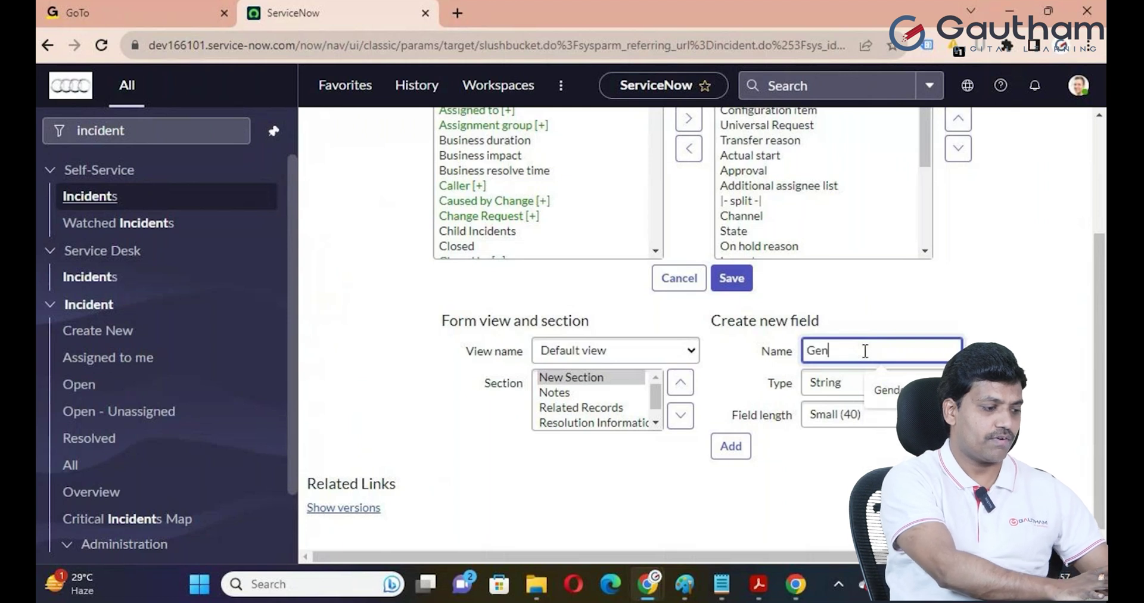
{"action": "key", "text": "BackSpace"}
{"action": "key", "text": "BackSpace"}
{"action": "key", "text": "BackSpace"}
{"action": "key", "text": "BackSpace"}
{"action": "key", "text": "BackSpace"}
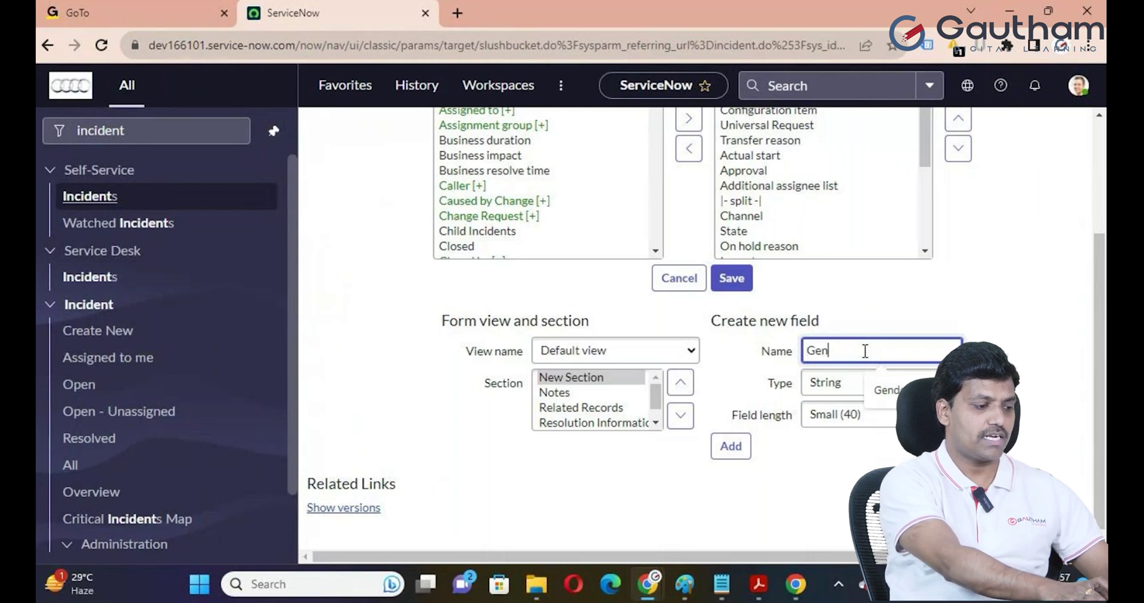
{"action": "type", "text": "Gender"}
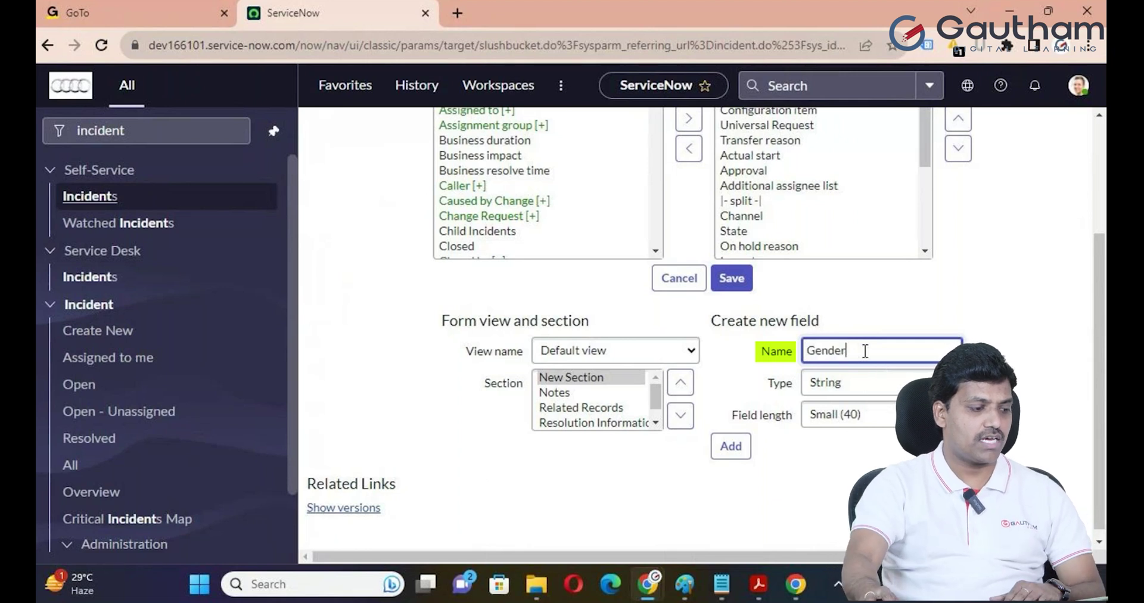
Set the new Gender field's type to Choice and add it to the selected fields.
{"action": "left_click", "coordinate": [850, 328]}
{"action": "left_click", "coordinate": [855, 389]}
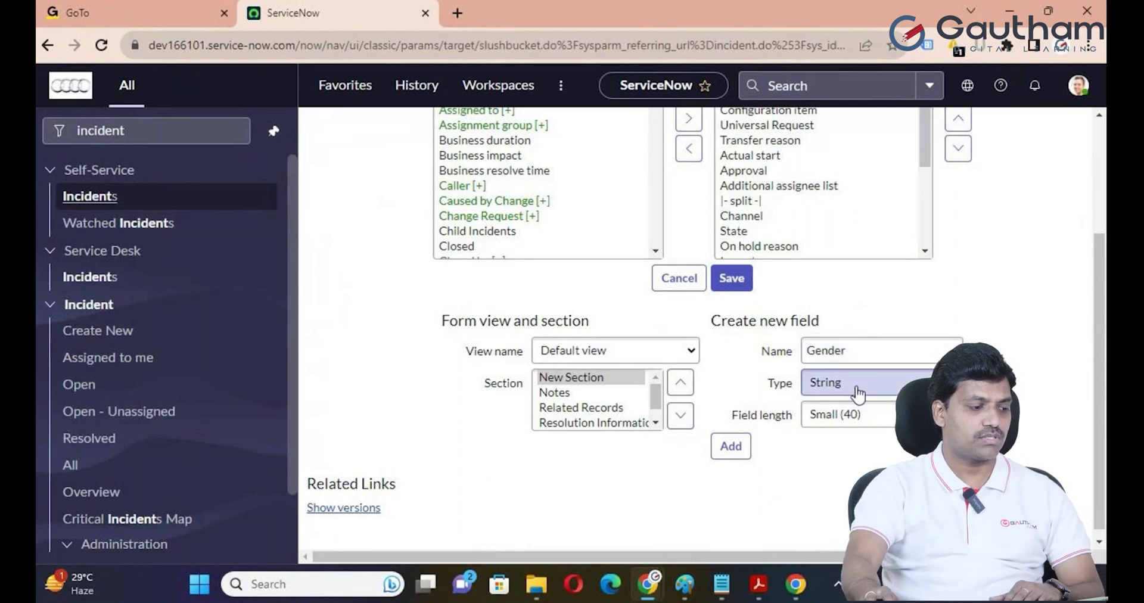
{"action": "scroll", "coordinate": [870, 298], "scroll_direction": "up", "scroll_amount": 5}
{"action": "scroll", "coordinate": [870, 268], "scroll_direction": "down", "scroll_amount": 3}
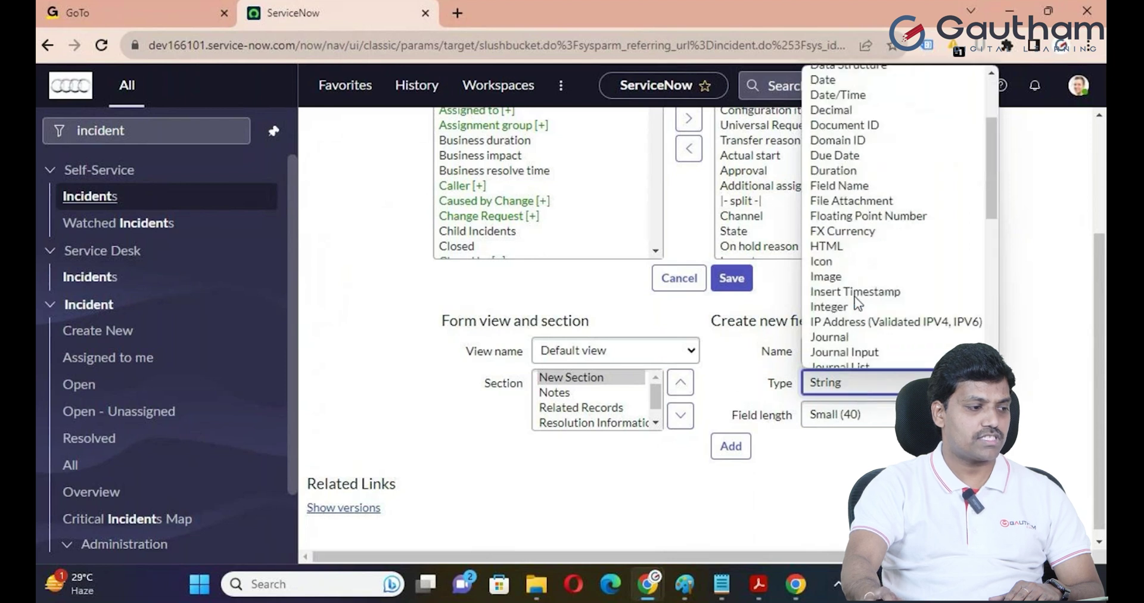
{"action": "scroll", "coordinate": [873, 277], "scroll_direction": "up", "scroll_amount": 3}
{"action": "left_click", "coordinate": [846, 103]}
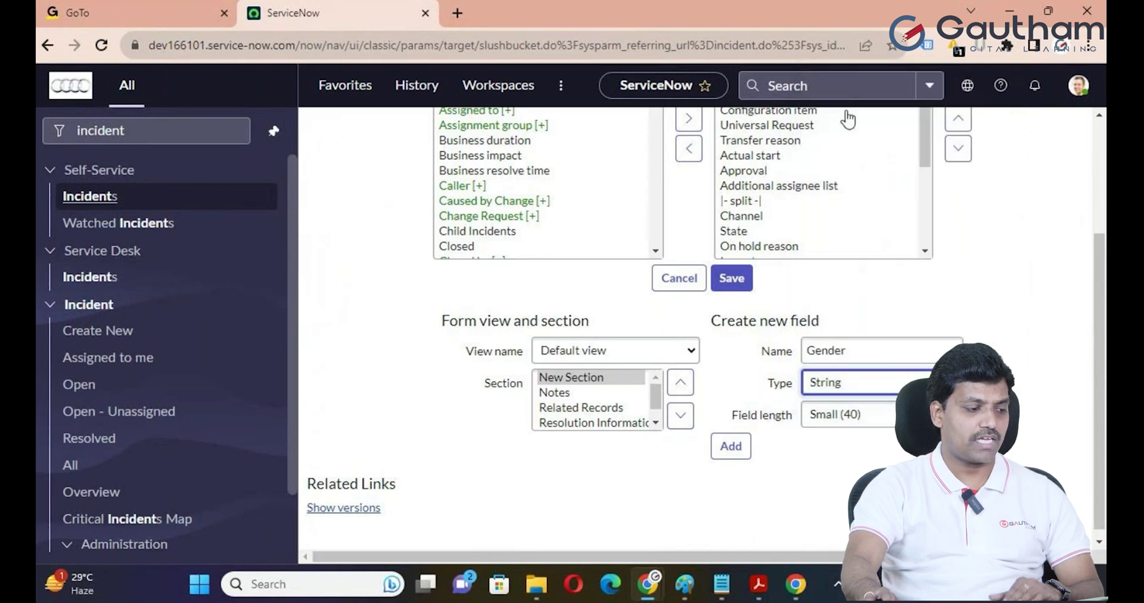
{"action": "left_click", "coordinate": [731, 429]}
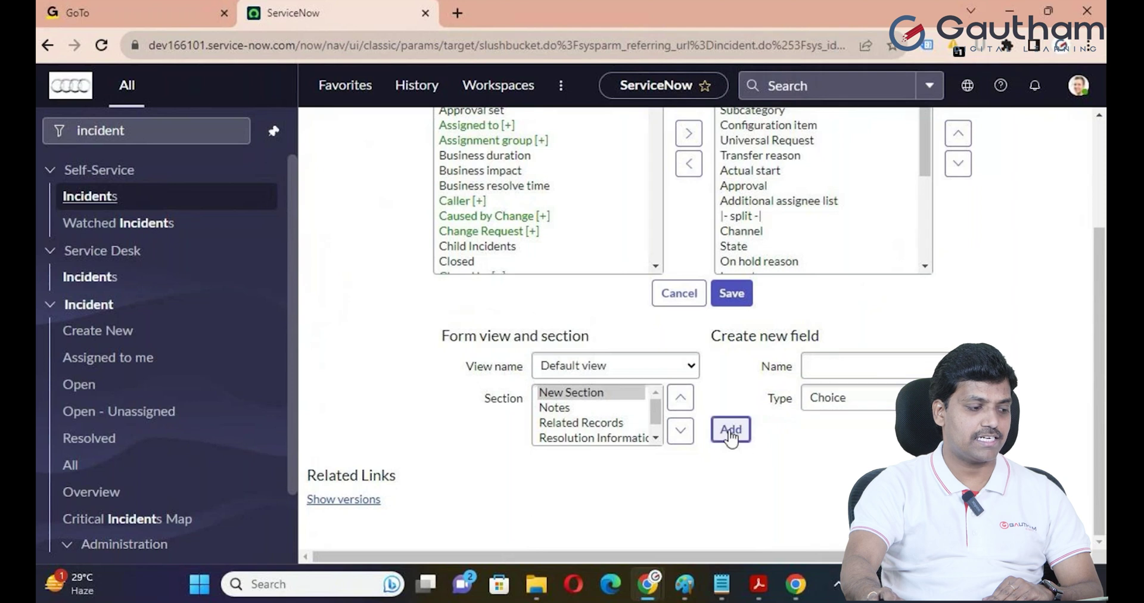
Move Gender to just below Assigned to, above the end split, and save the form layout.
{"action": "left_click_drag", "start_coordinate": [925, 169], "coordinate": [928, 343]}
{"action": "left_click", "coordinate": [738, 348]}
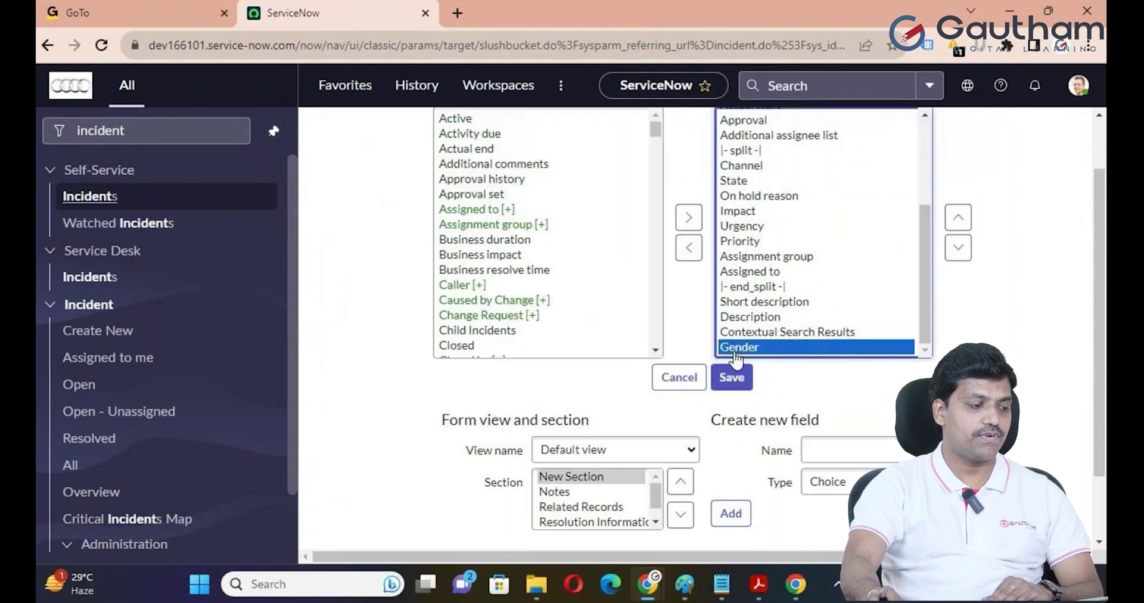
{"action": "left_click", "coordinate": [958, 217]}
{"action": "left_click", "coordinate": [958, 217]}
{"action": "left_click", "coordinate": [958, 218]}
{"action": "left_click", "coordinate": [958, 217]}
{"action": "left_click", "coordinate": [958, 217]}
{"action": "left_click", "coordinate": [958, 218]}
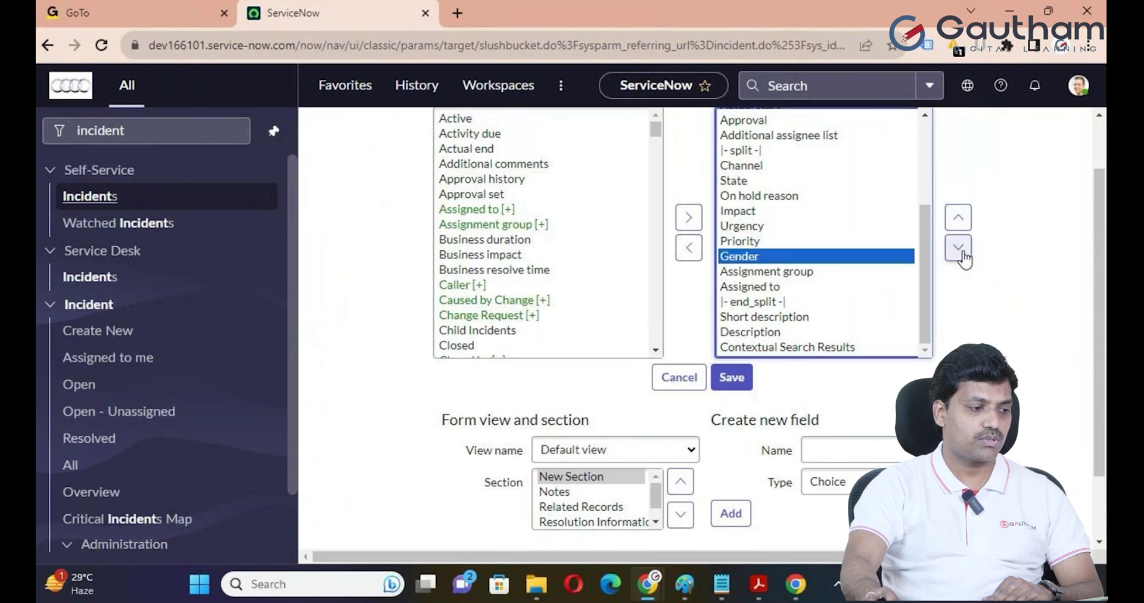
{"action": "left_click", "coordinate": [958, 247]}
{"action": "left_click", "coordinate": [958, 247]}
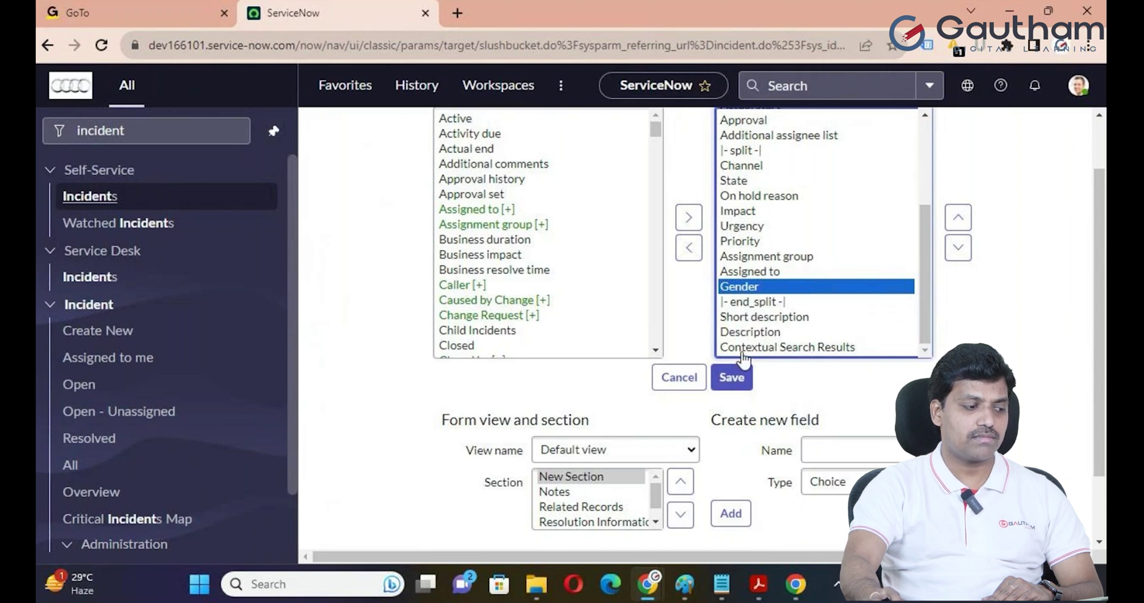
{"action": "left_click", "coordinate": [731, 377]}
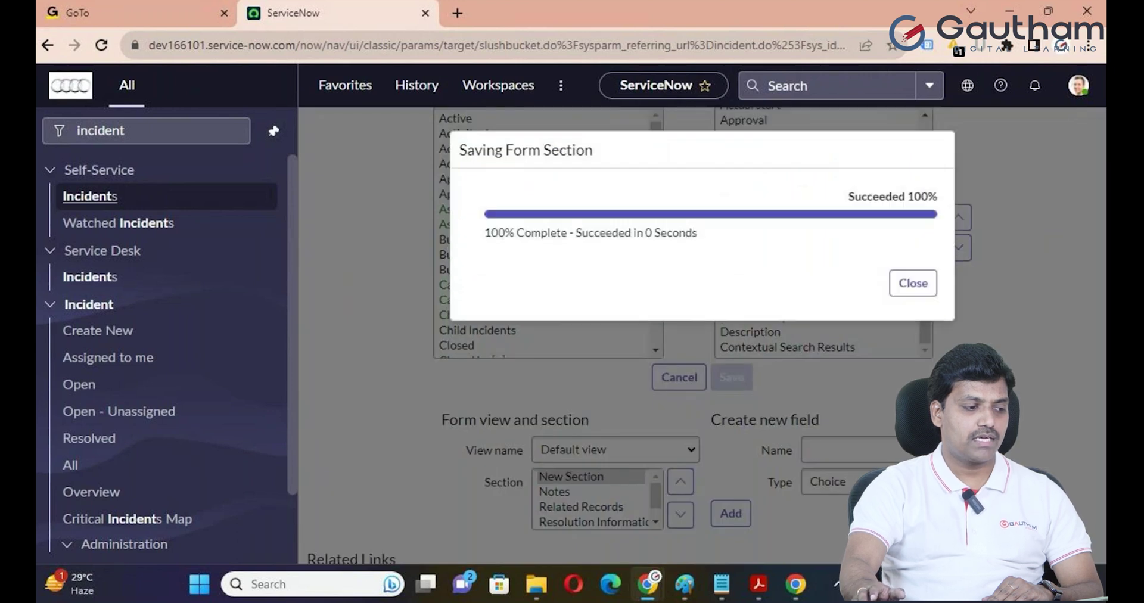
{"action": "left_click", "coordinate": [913, 283]}
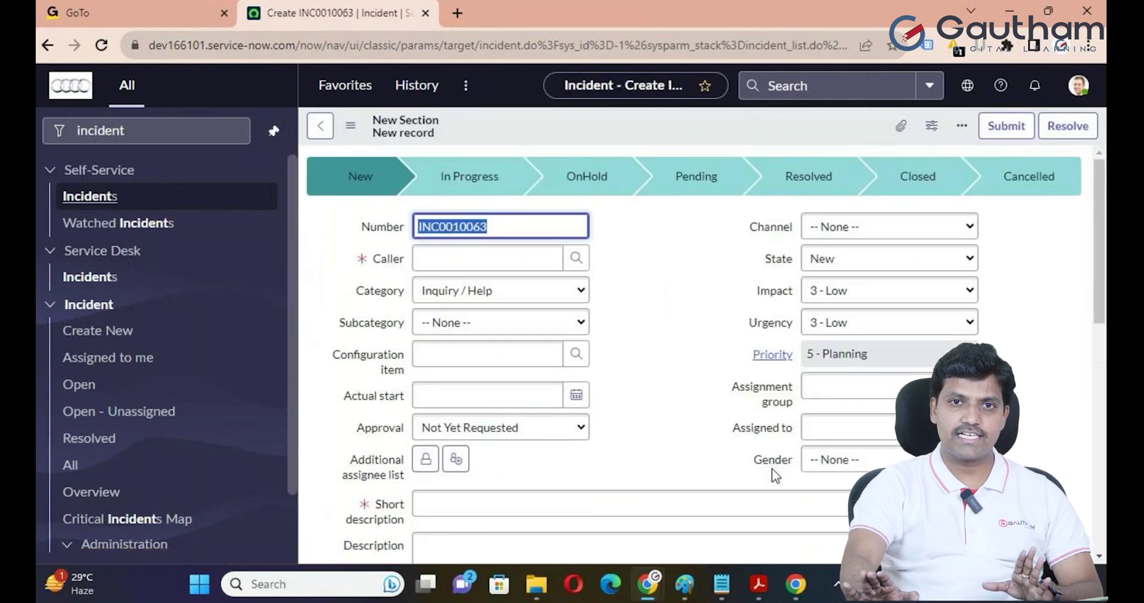
Check which options the new Gender field offers on the incident form.
{"action": "scroll", "coordinate": [771, 468], "scroll_direction": "down", "scroll_amount": 1}
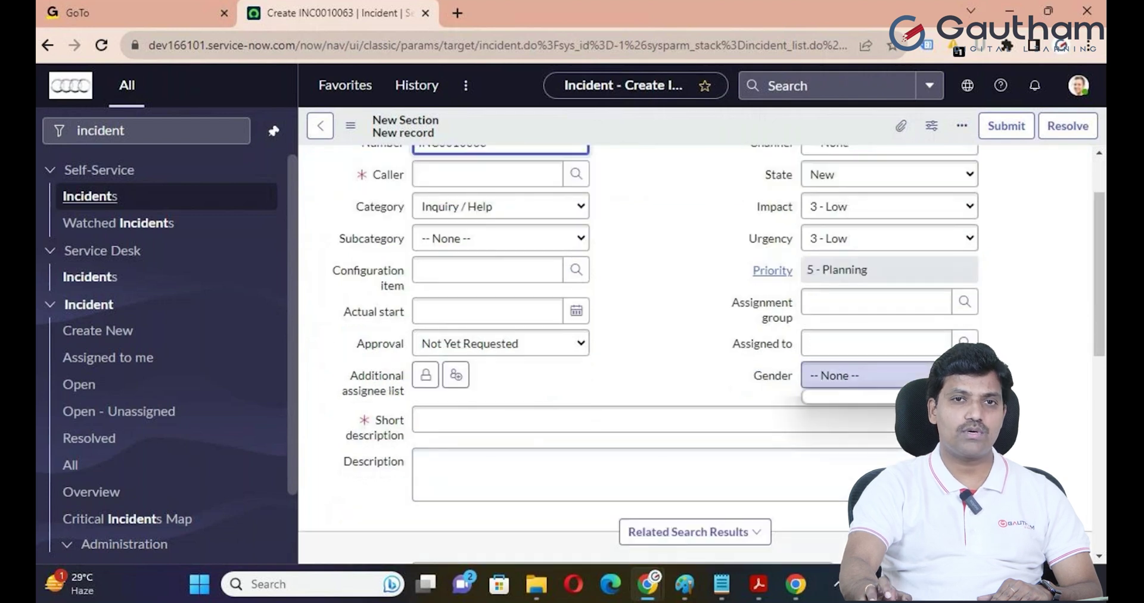
{"action": "left_click", "coordinate": [953, 375]}
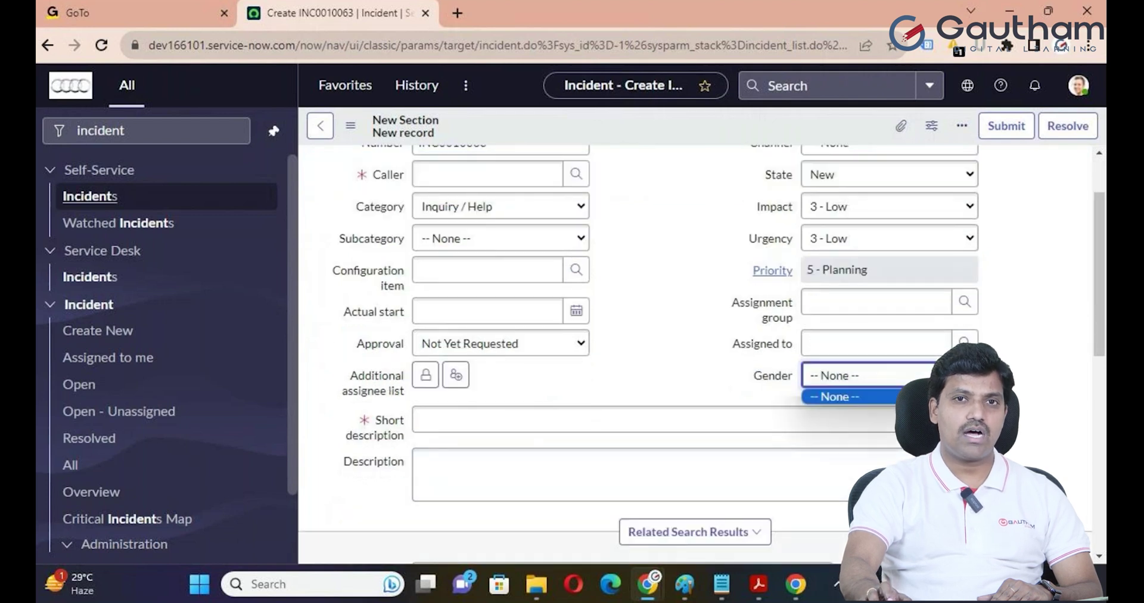
{"action": "left_click", "coordinate": [688, 332]}
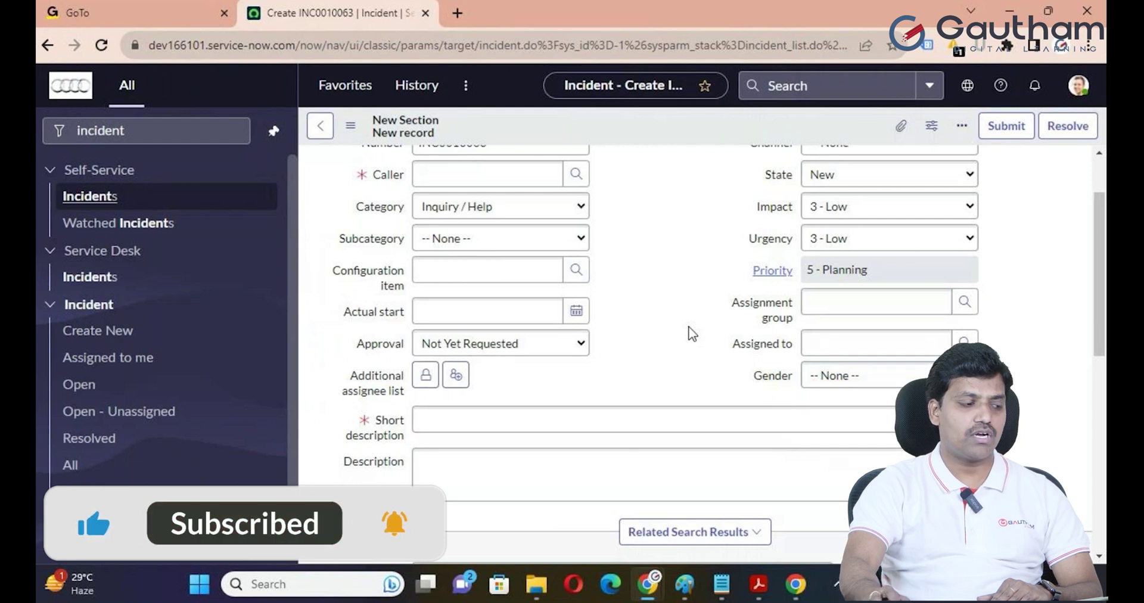
Open the choice configuration for the Gender field and add Male as a choice.
{"action": "right_click", "coordinate": [770, 377]}
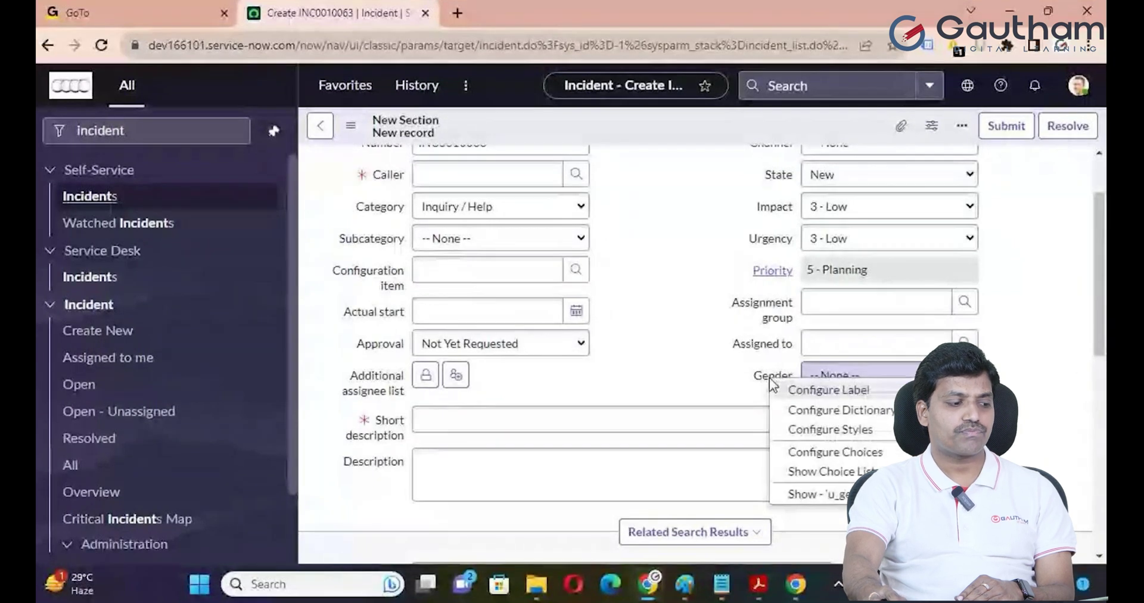
{"action": "left_click", "coordinate": [832, 453]}
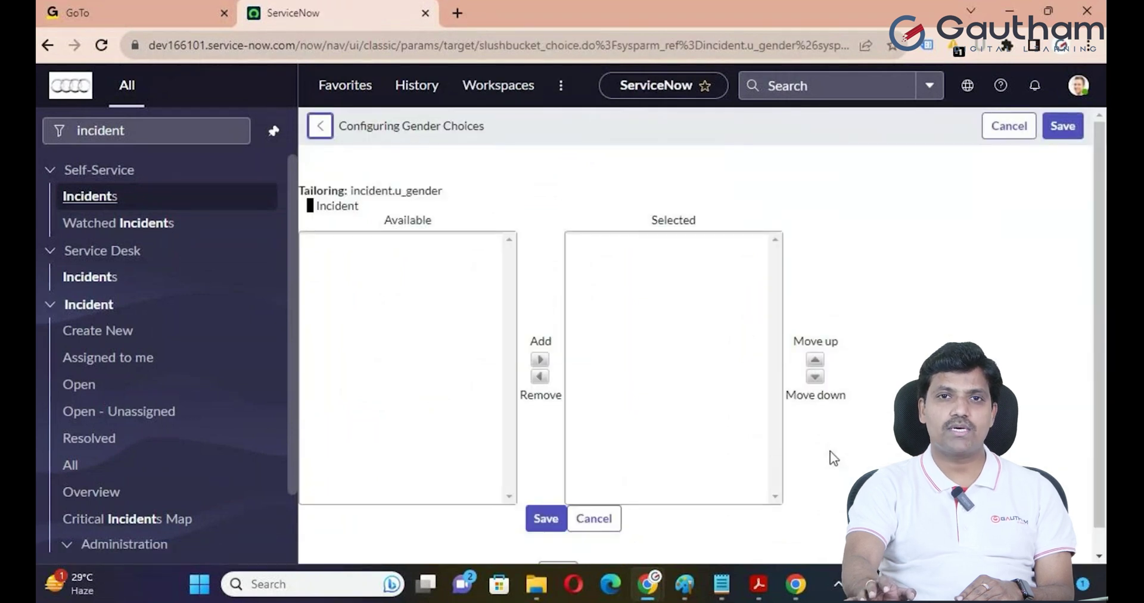
{"action": "scroll", "coordinate": [441, 470], "scroll_direction": "down", "scroll_amount": 1}
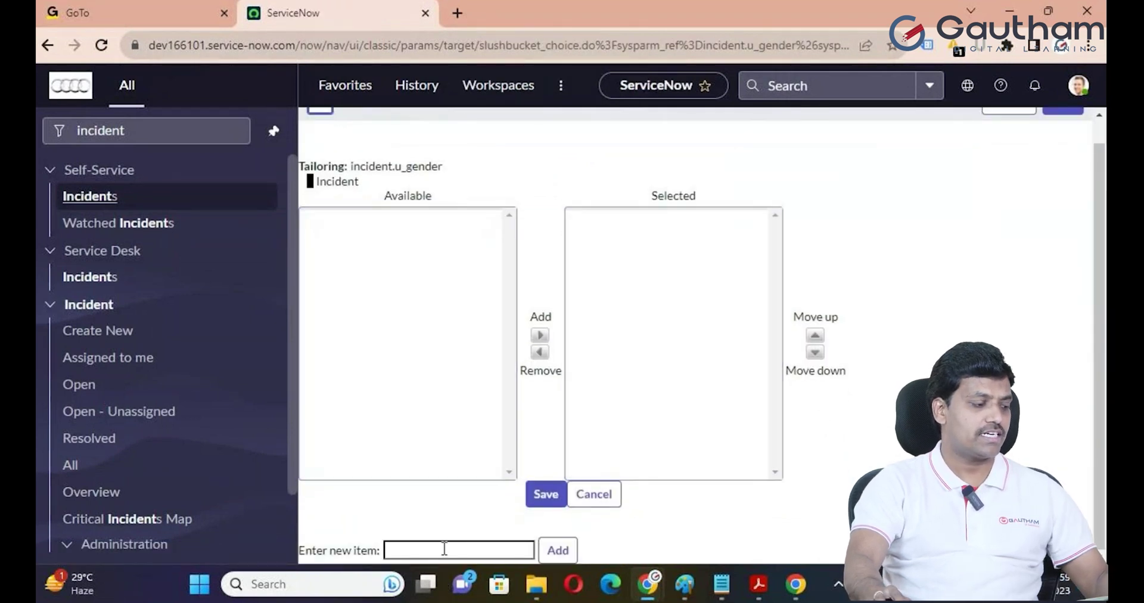
{"action": "left_click", "coordinate": [444, 549]}
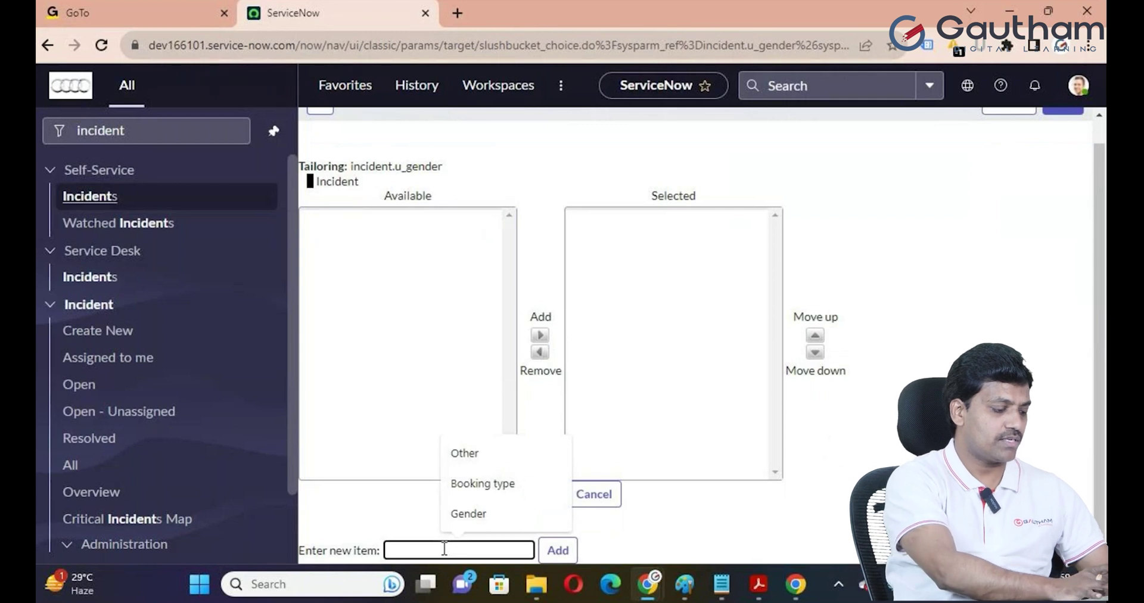
{"action": "type", "text": "Male"}
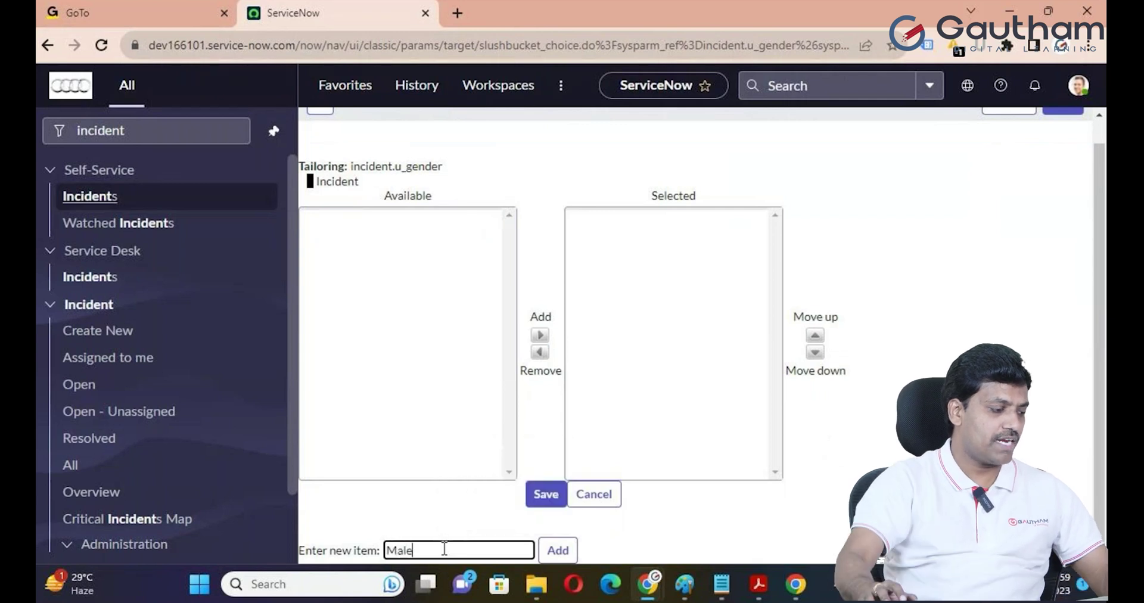
{"action": "left_click", "coordinate": [557, 550]}
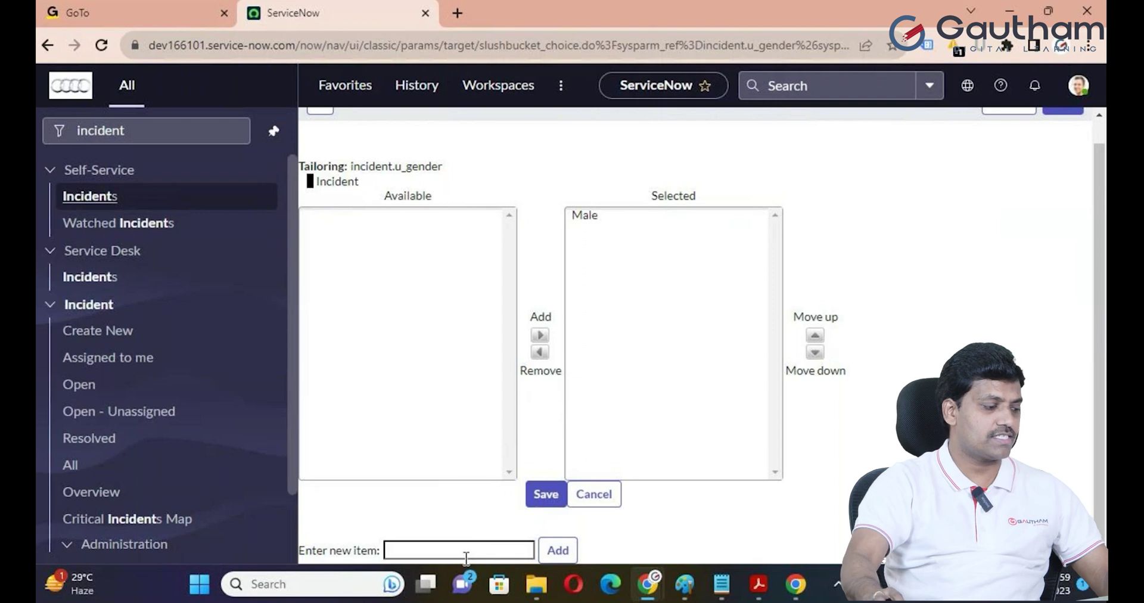
Add Female as a second Gender choice and save the choice configuration.
{"action": "left_click", "coordinate": [466, 554]}
{"action": "type", "text": "Fe"}
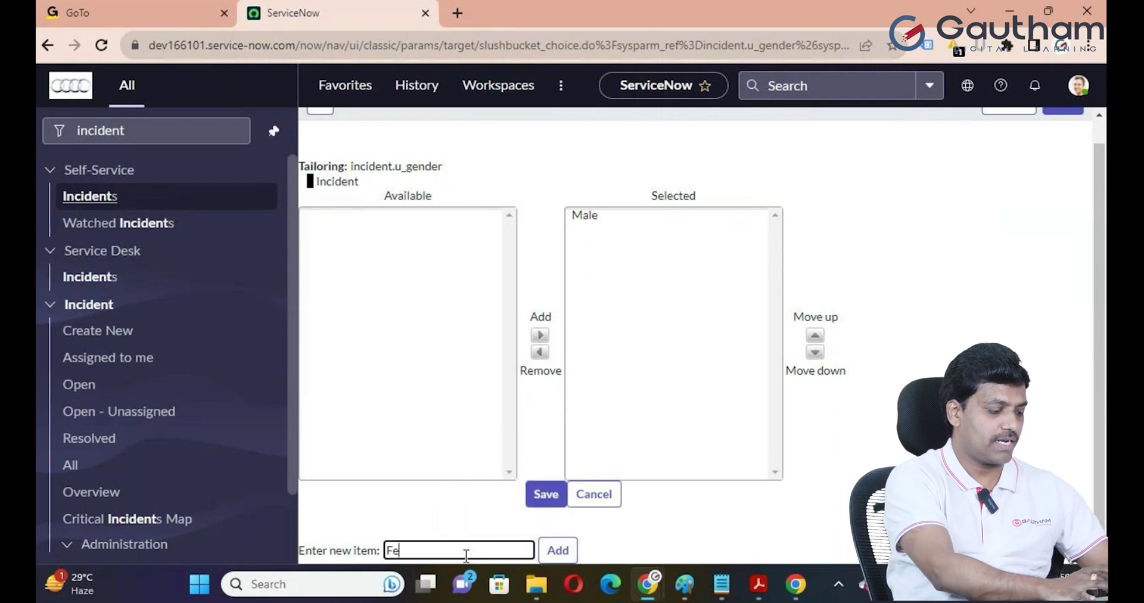
{"action": "type", "text": "male"}
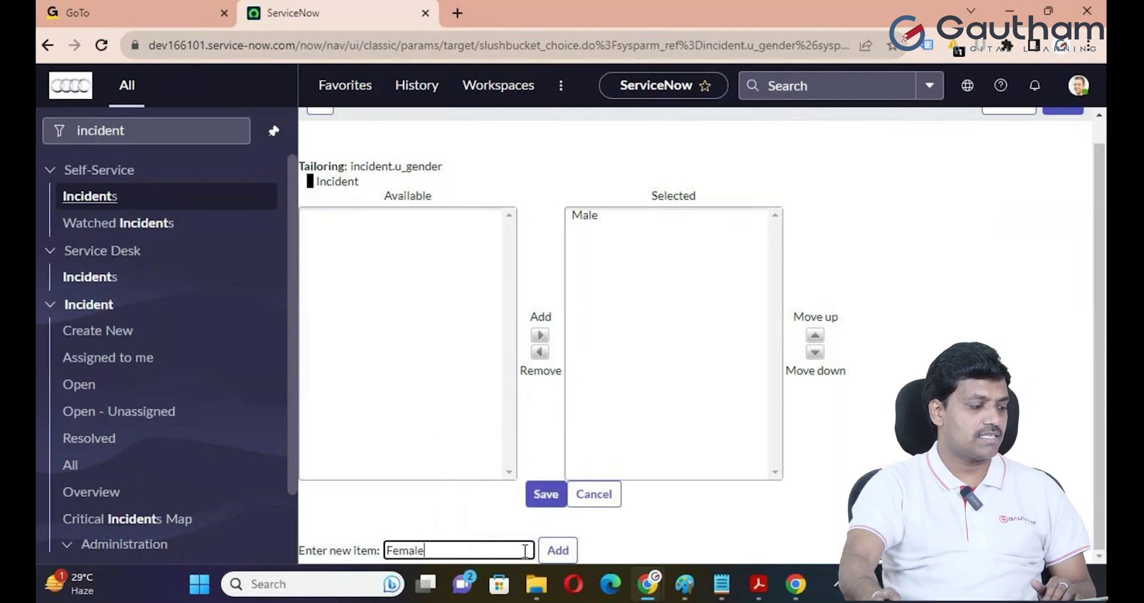
{"action": "left_click", "coordinate": [556, 549]}
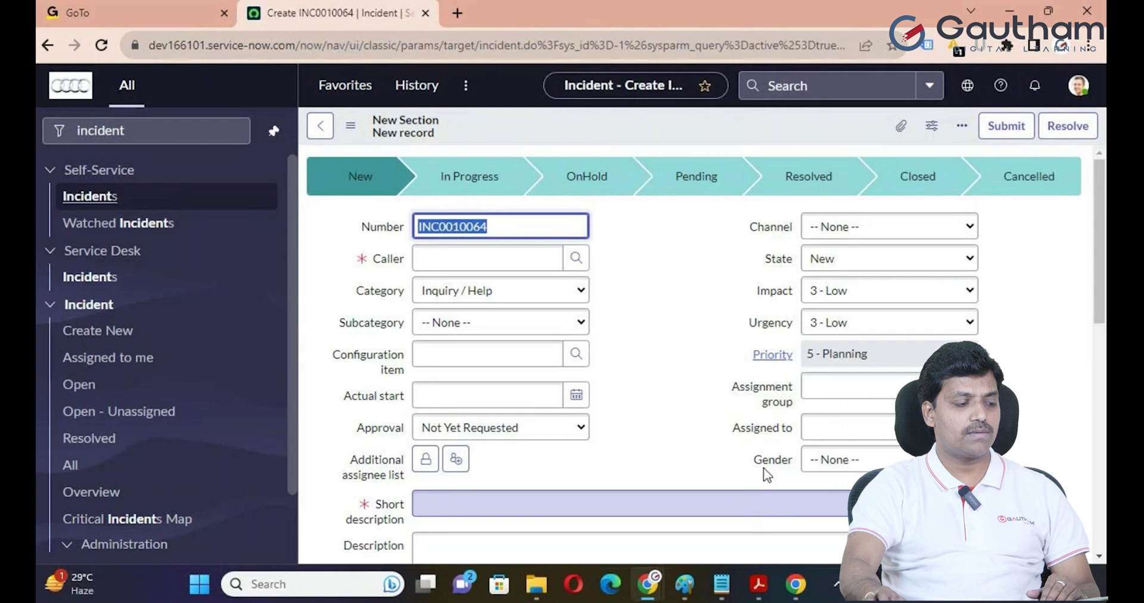
Review the configured Gender choices on the incident form, leaving the field set to None.
{"action": "scroll", "coordinate": [794, 424], "scroll_direction": "down", "scroll_amount": 2}
{"action": "left_click", "coordinate": [848, 380]}
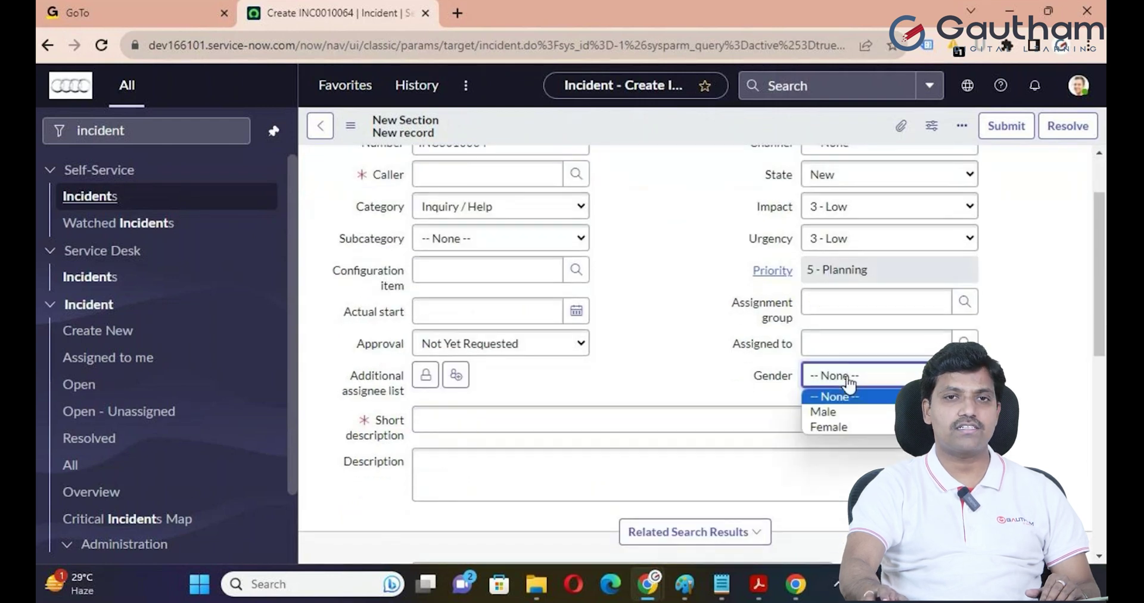
{"action": "left_click", "coordinate": [834, 396]}
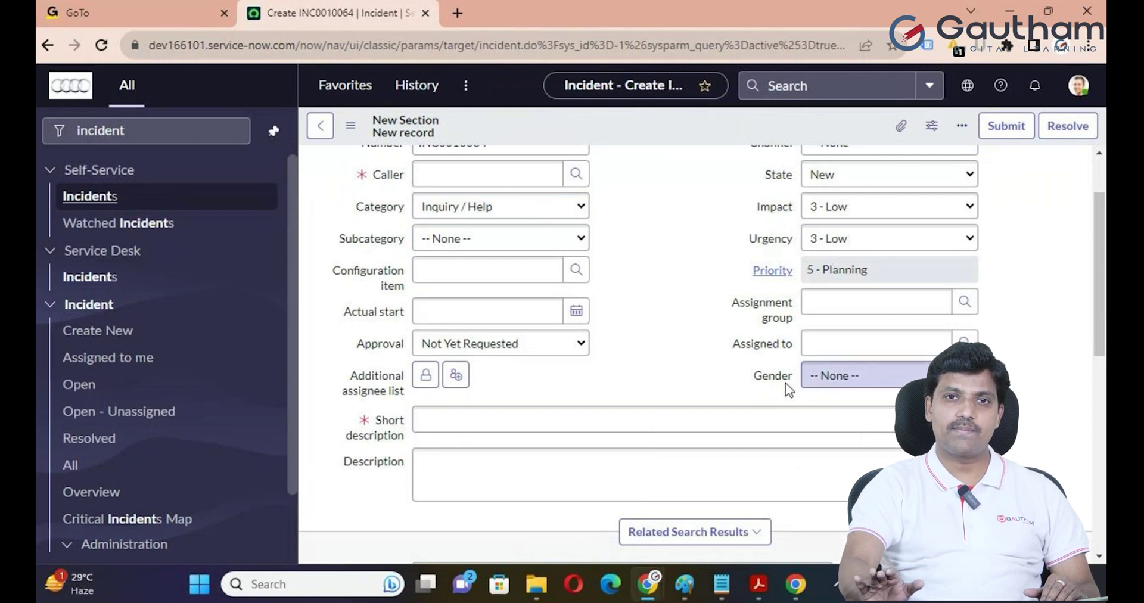
{"action": "scroll", "coordinate": [785, 383], "scroll_direction": "up", "scroll_amount": 2}
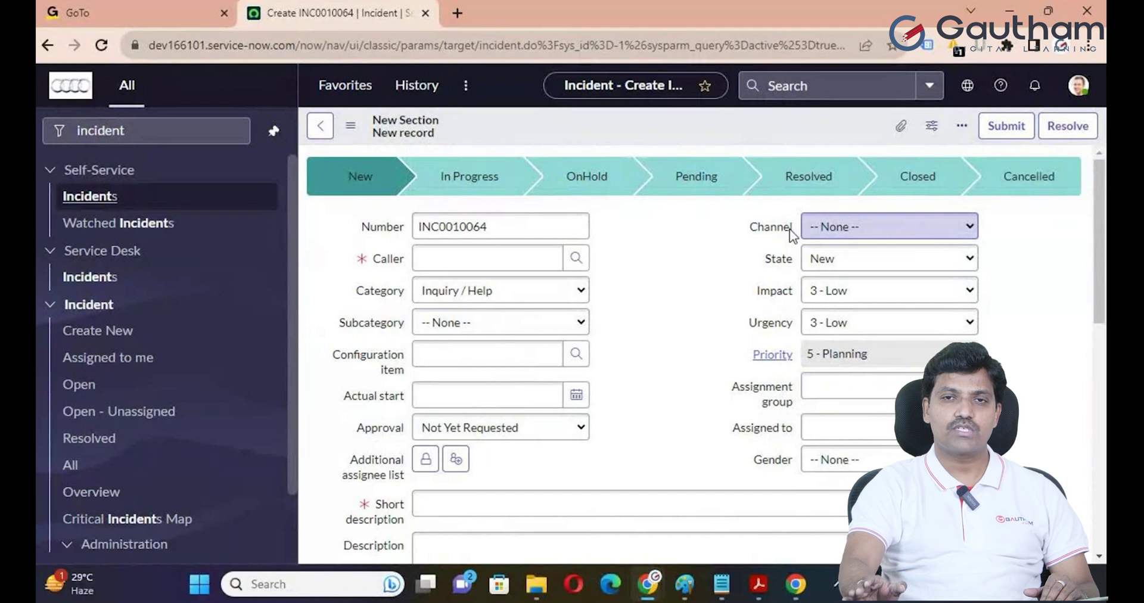
Delete the Gender column from the incident table through its dictionary entry and confirm the deletion.
{"action": "scroll", "coordinate": [775, 301], "scroll_direction": "down", "scroll_amount": 4}
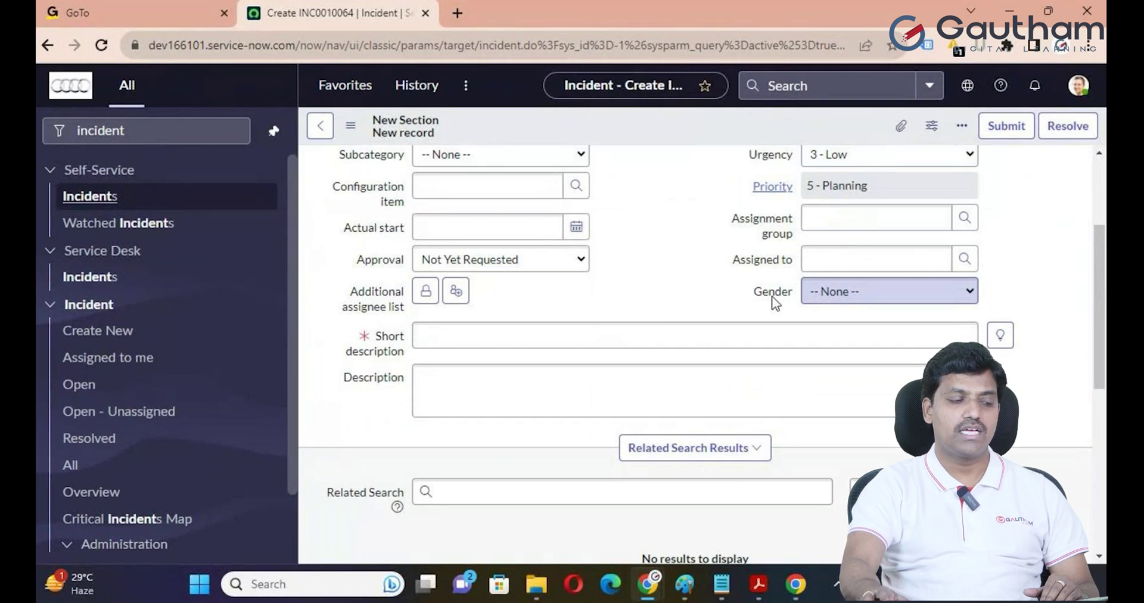
{"action": "scroll", "coordinate": [774, 301], "scroll_direction": "up", "scroll_amount": 2}
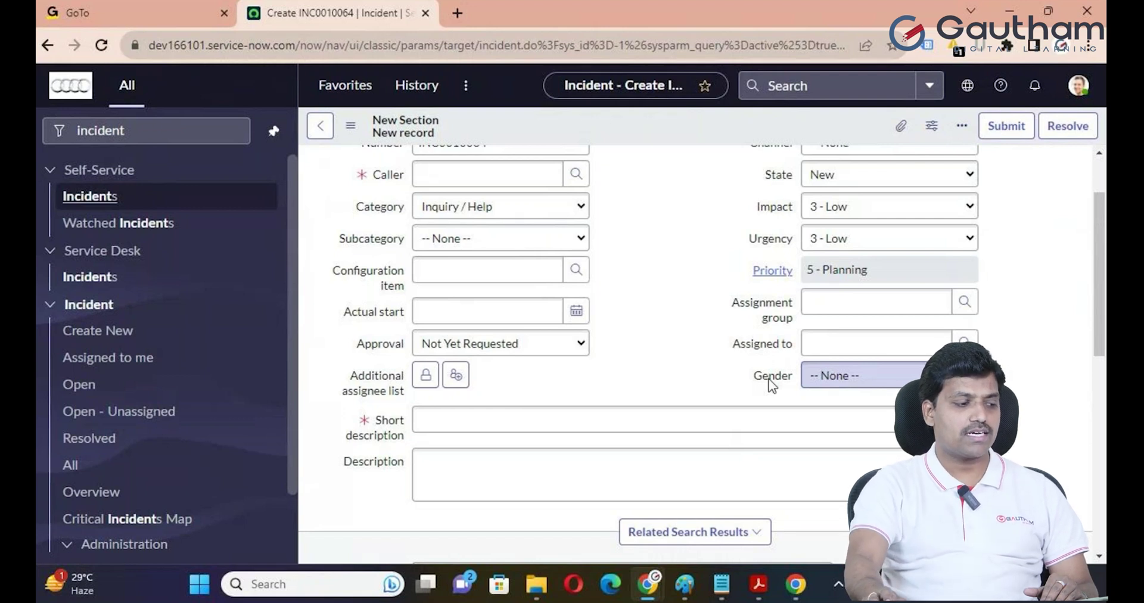
{"action": "right_click", "coordinate": [769, 380]}
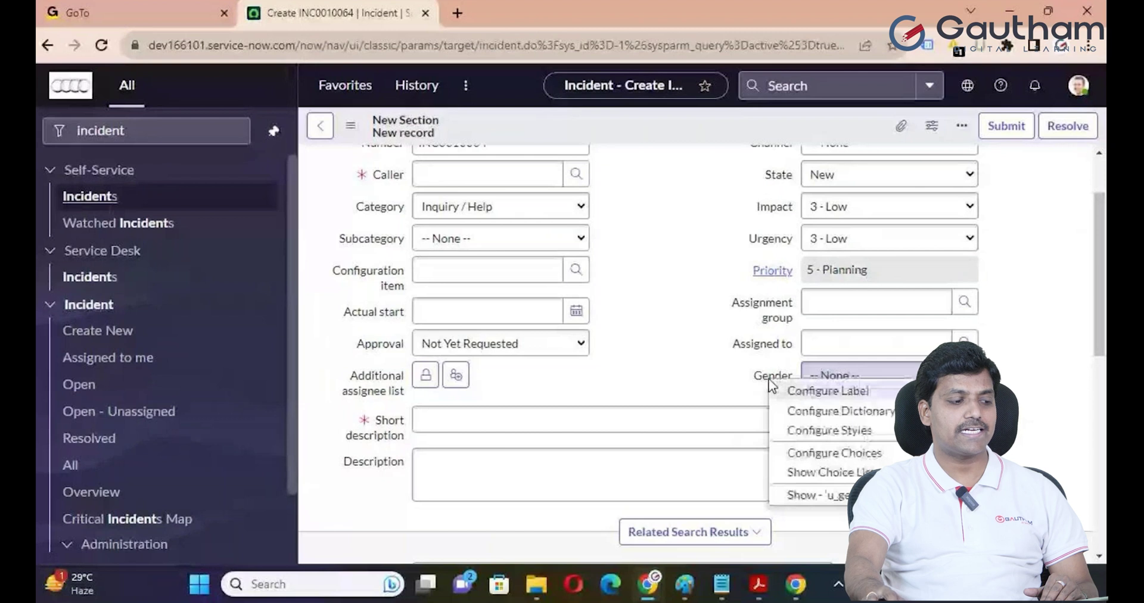
{"action": "left_click", "coordinate": [843, 417]}
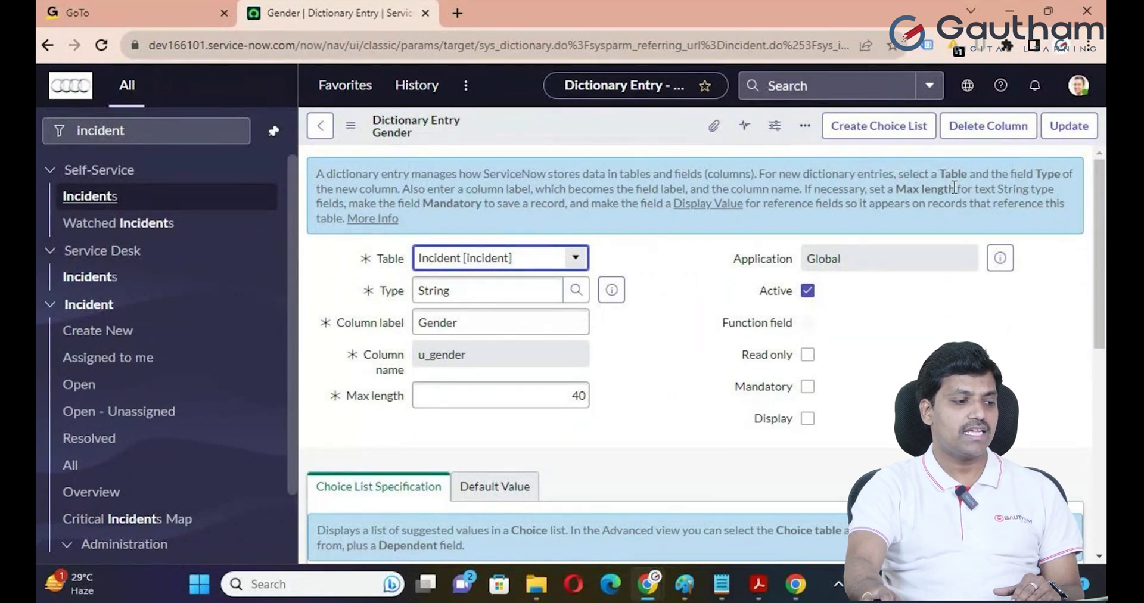
{"action": "left_click", "coordinate": [987, 126]}
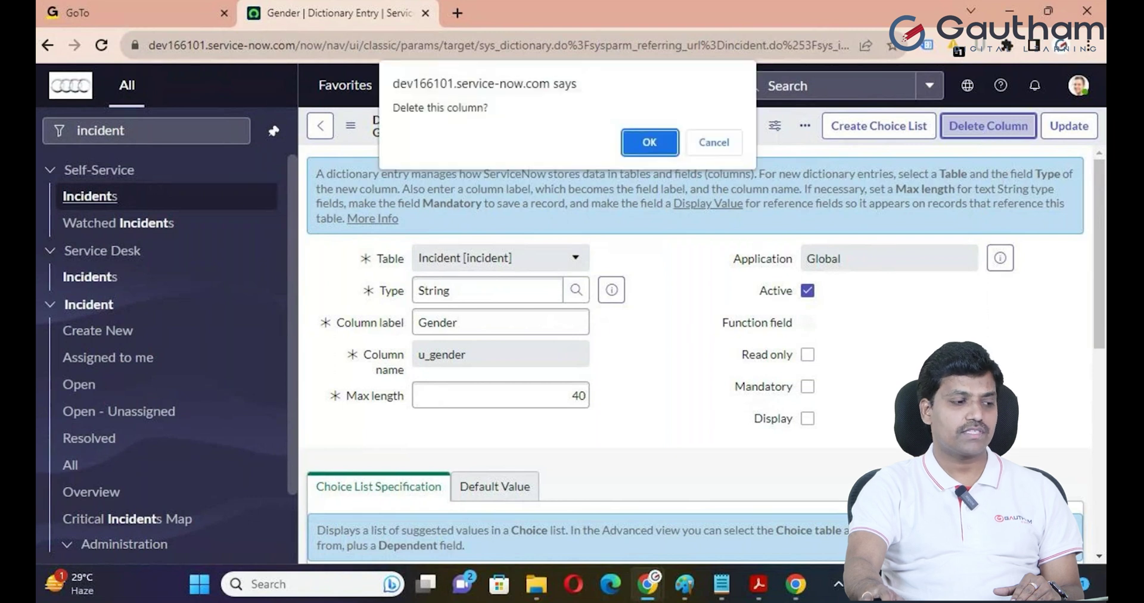
{"action": "left_click", "coordinate": [654, 143]}
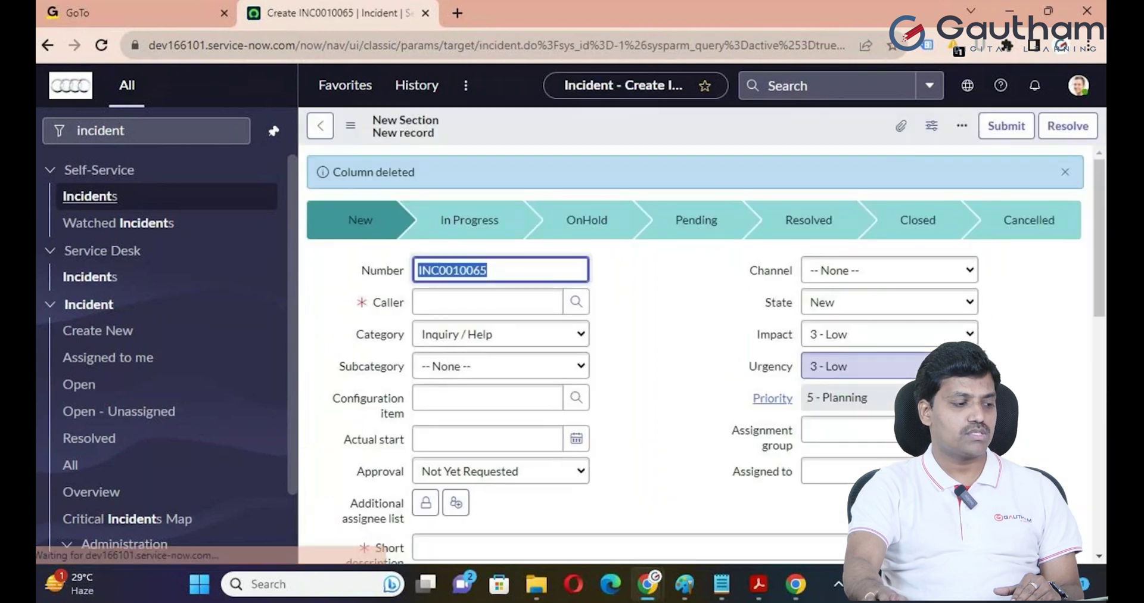
{"action": "scroll", "coordinate": [786, 408], "scroll_direction": "down", "scroll_amount": 3}
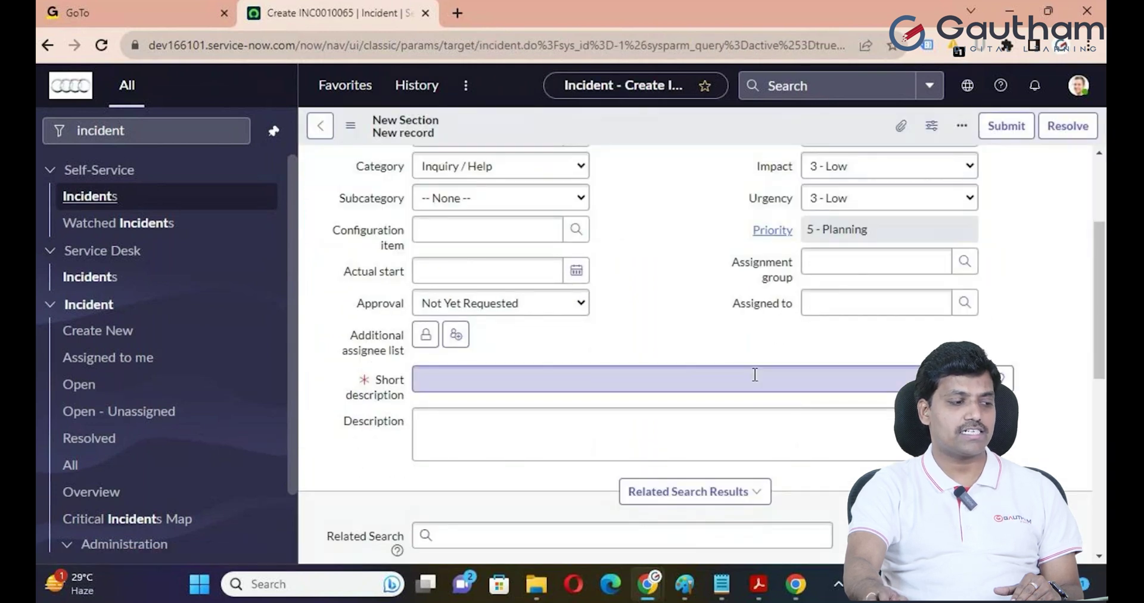
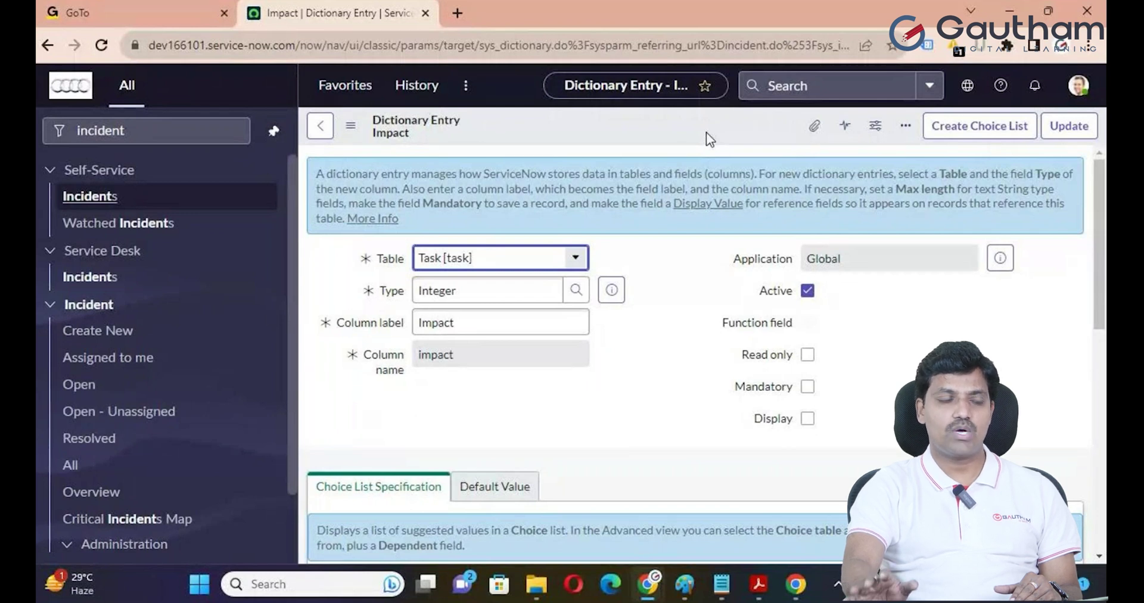
Return from the Impact dictionary entry to the incident form and open its Form Layout configuration.
{"action": "left_click", "coordinate": [319, 133]}
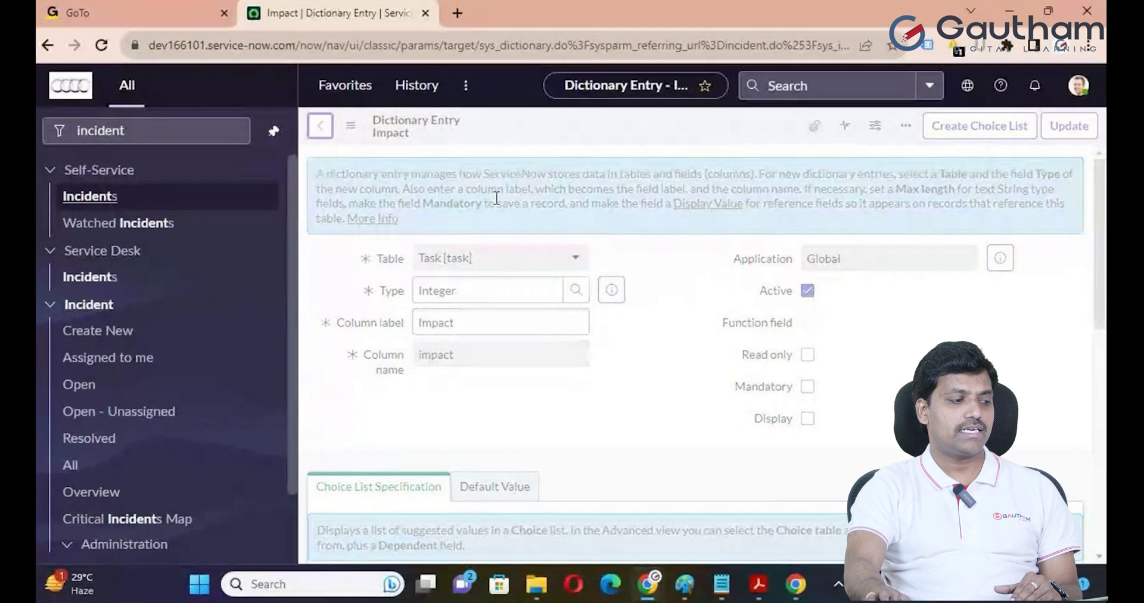
{"action": "left_click", "coordinate": [639, 373]}
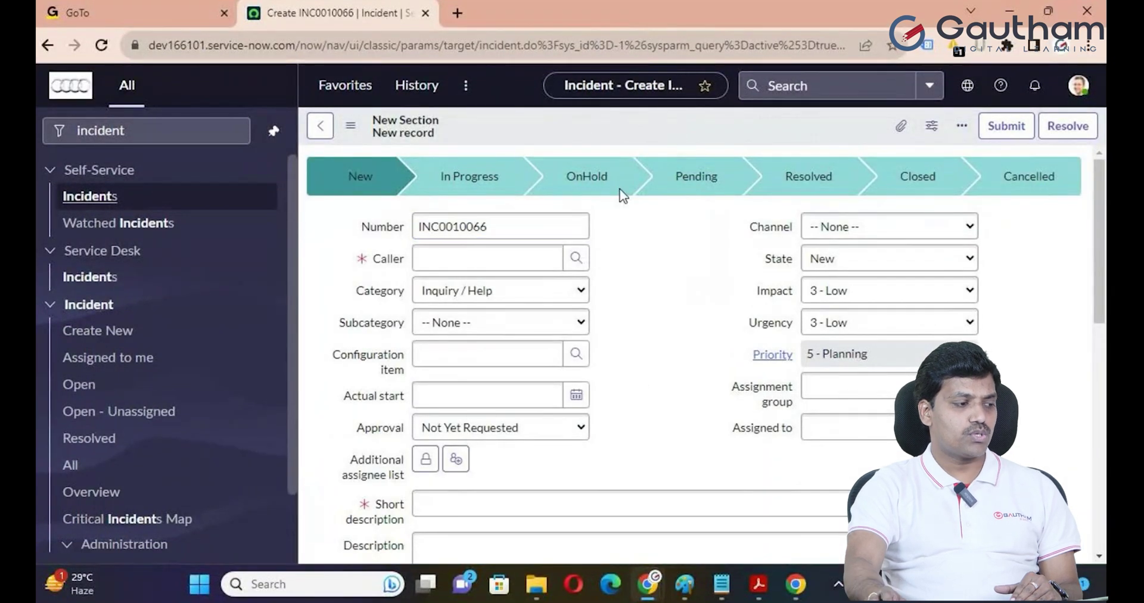
{"action": "right_click", "coordinate": [616, 129]}
{"action": "mouse_move", "coordinate": [685, 163]}
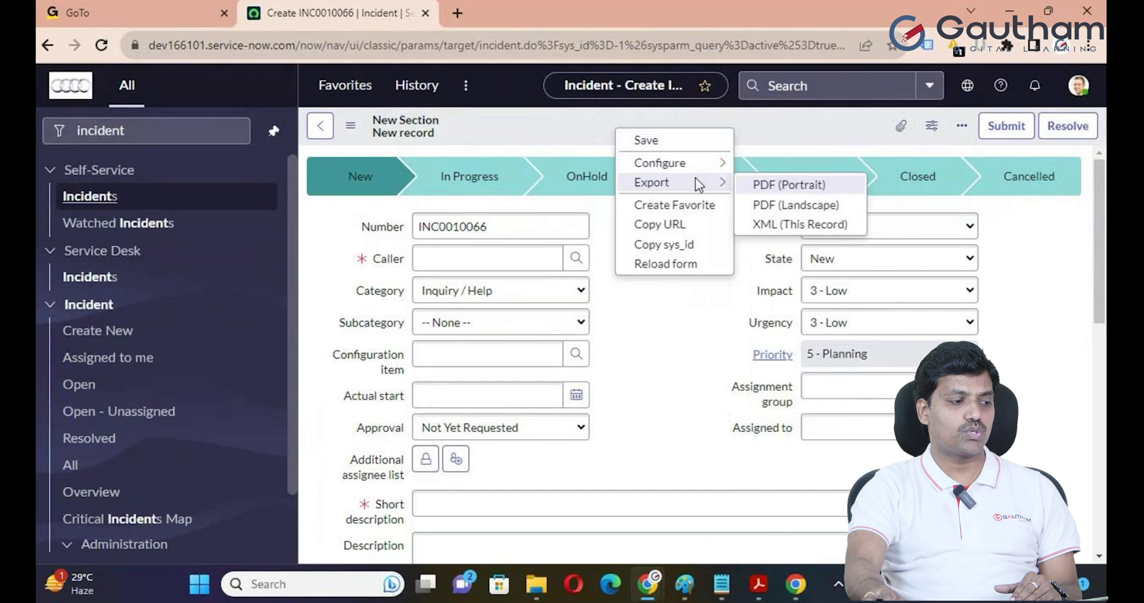
{"action": "left_click", "coordinate": [800, 182]}
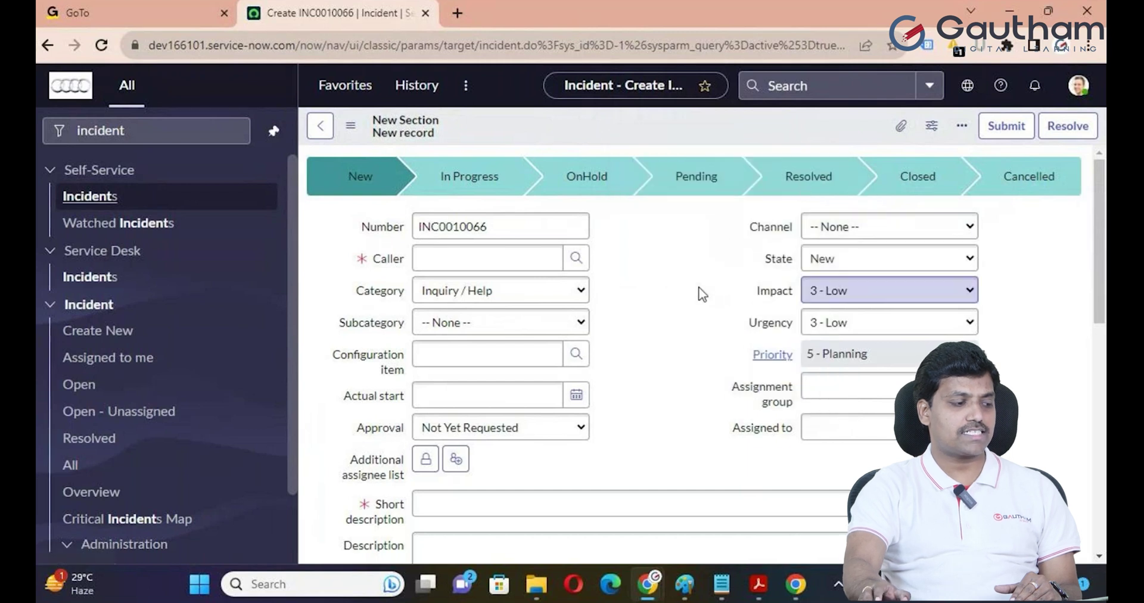
{"action": "scroll", "coordinate": [707, 331], "scroll_direction": "down", "scroll_amount": 4}
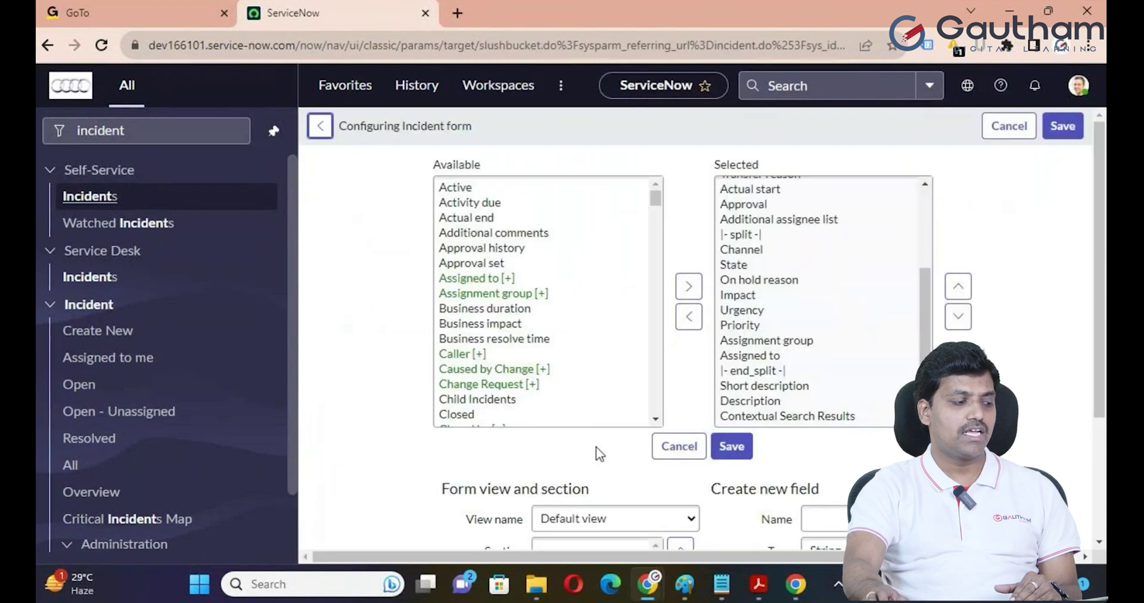
{"action": "scroll", "coordinate": [596, 446], "scroll_direction": "down", "scroll_amount": 3}
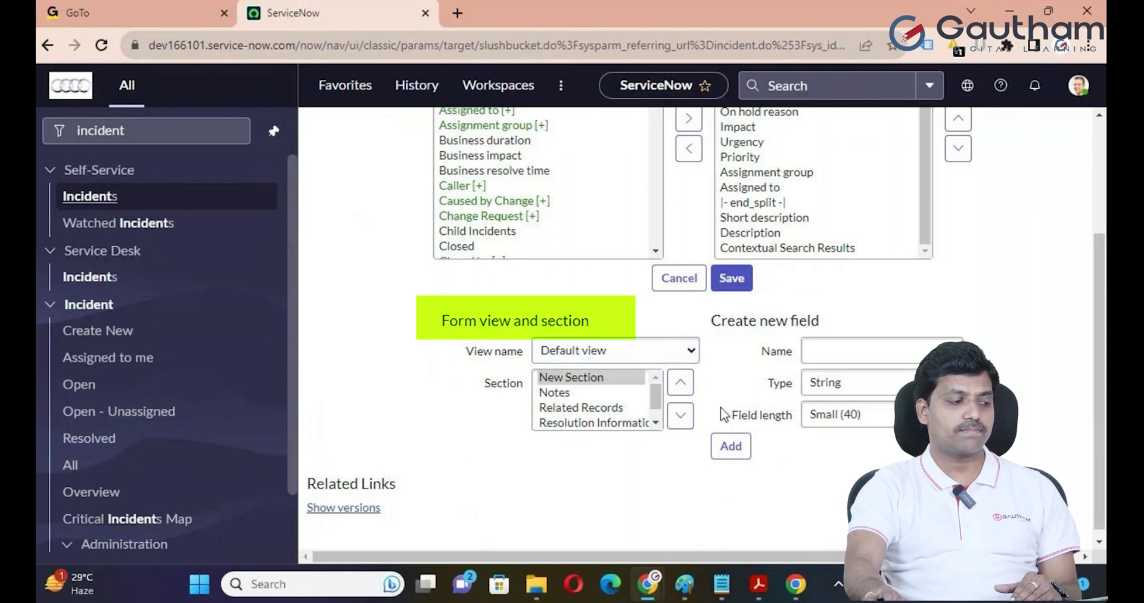
Create a new form section in the Default view with the caption Gautham.
{"action": "left_click", "coordinate": [588, 428]}
{"action": "scroll", "coordinate": [596, 419], "scroll_direction": "down", "scroll_amount": 1}
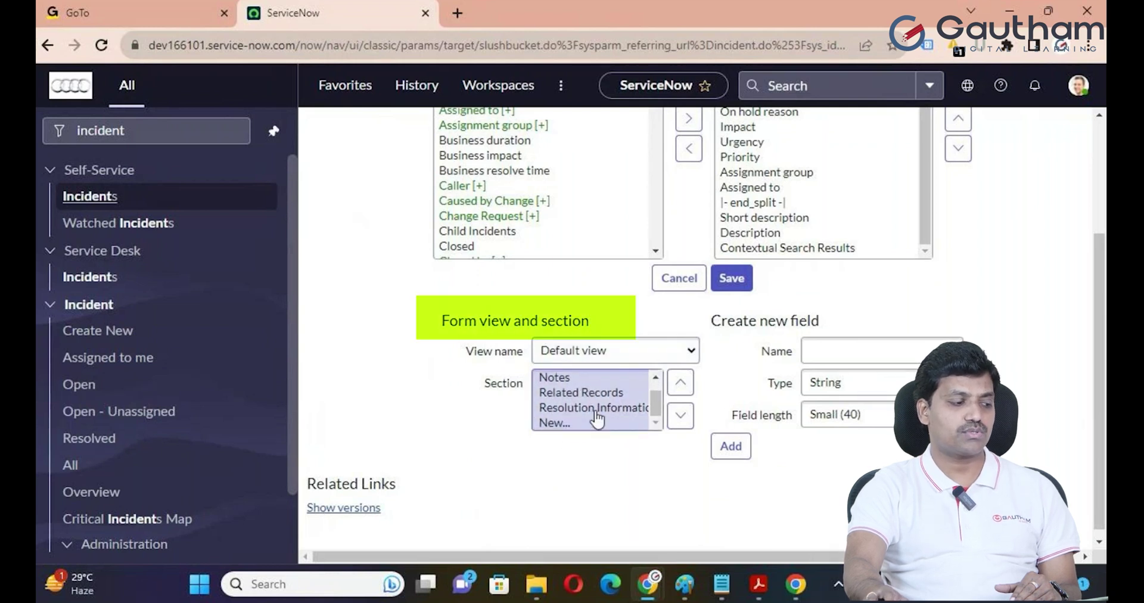
{"action": "left_click", "coordinate": [583, 426]}
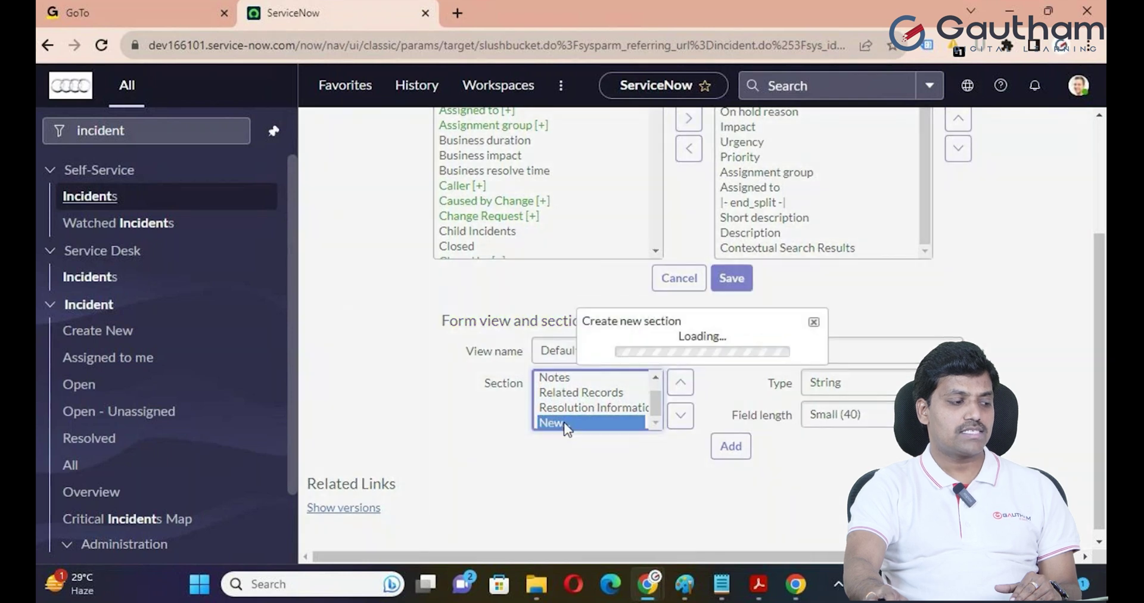
{"action": "left_click", "coordinate": [727, 330]}
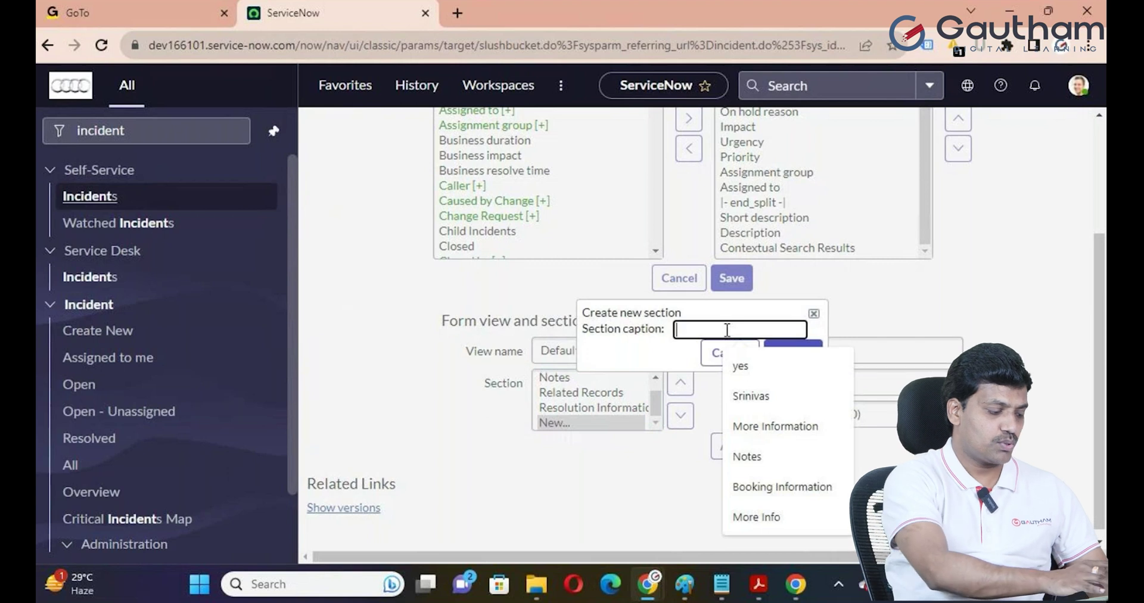
{"action": "type", "text": "Srinivas"}
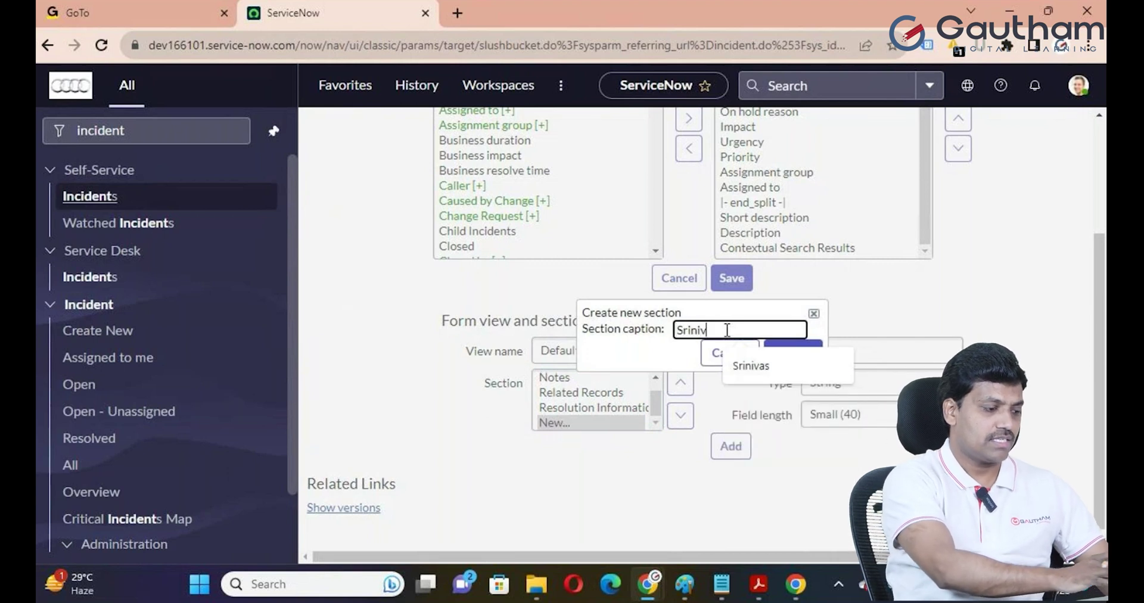
{"action": "key", "text": "BackSpace"}
{"action": "key", "text": "BackSpace"}
{"action": "key", "text": "BackSpace"}
{"action": "key", "text": "BackSpace"}
{"action": "key", "text": "BackSpace"}
{"action": "key", "text": "BackSpace"}
{"action": "key", "text": "BackSpace"}
{"action": "key", "text": "BackSpace"}
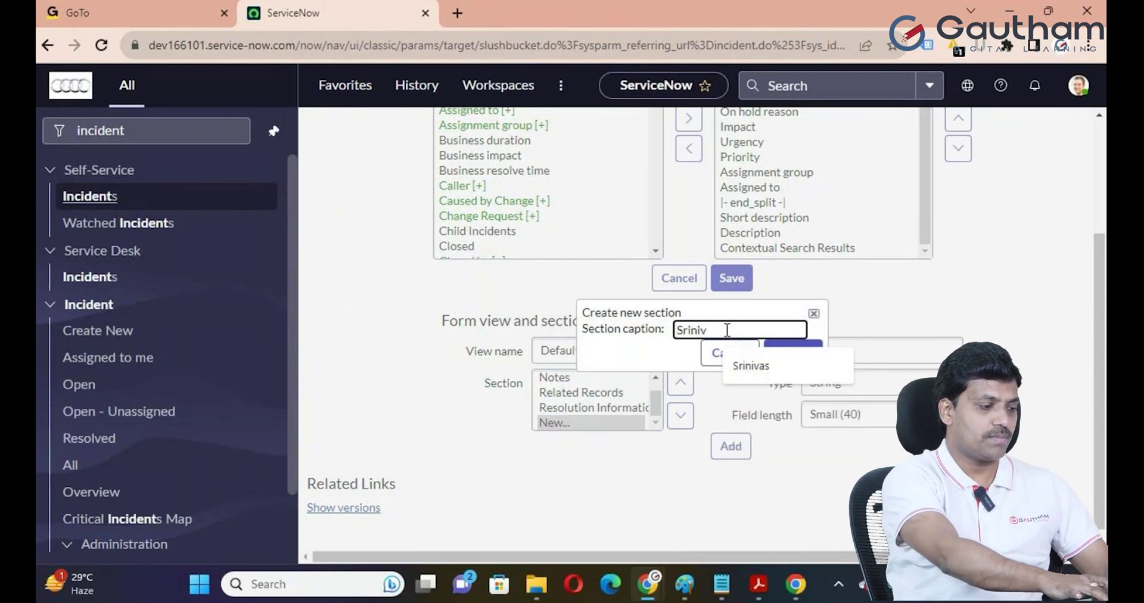
{"action": "type", "text": "Gautham"}
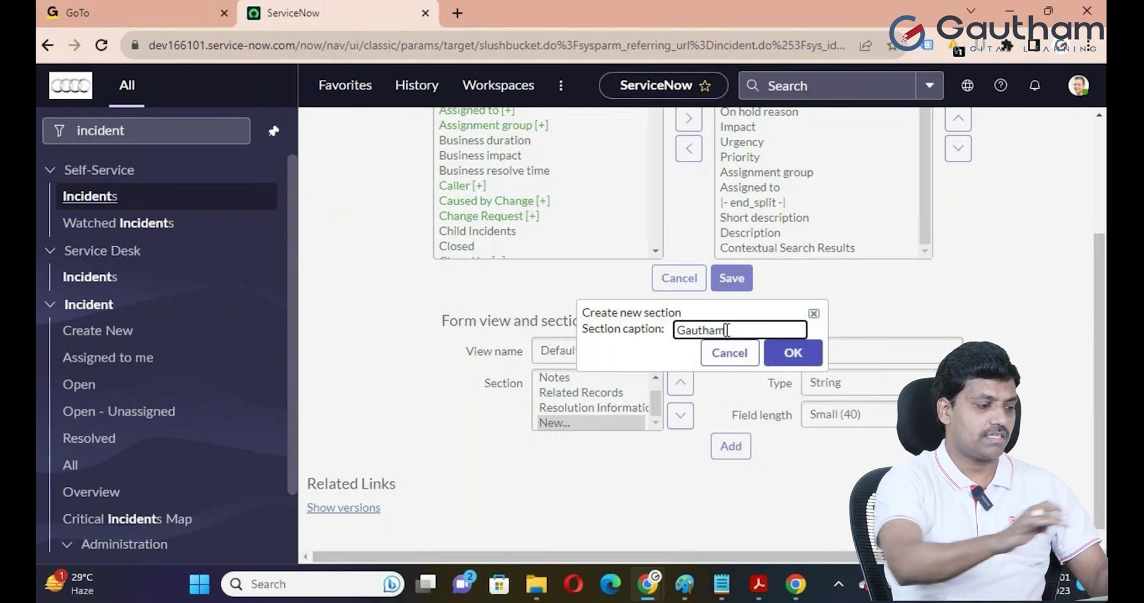
{"action": "left_click", "coordinate": [790, 351]}
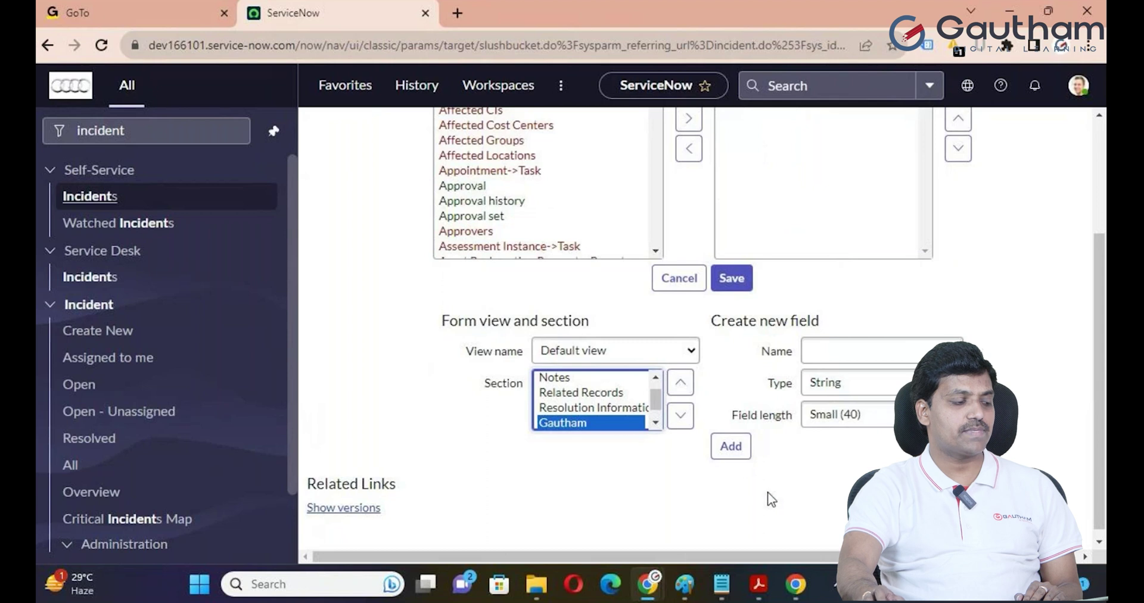
Add Activity due, Actual start, Approval history and Business impact to the Gautham section and save the form layout.
{"action": "scroll", "coordinate": [774, 499], "scroll_direction": "up", "scroll_amount": 3}
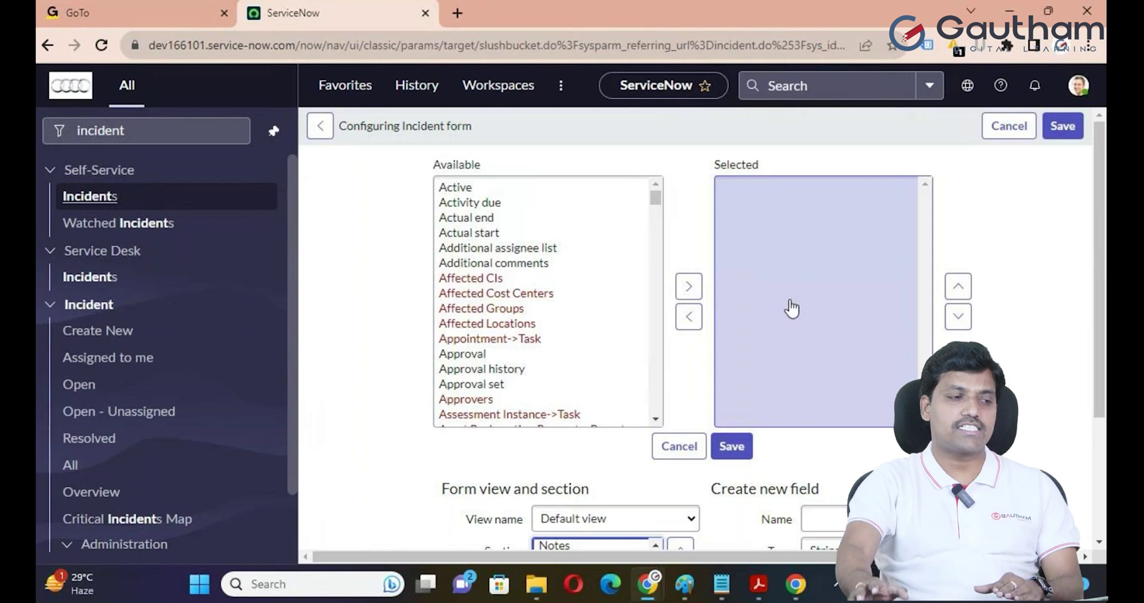
{"action": "left_click", "coordinate": [505, 213]}
{"action": "double_click", "coordinate": [504, 209]}
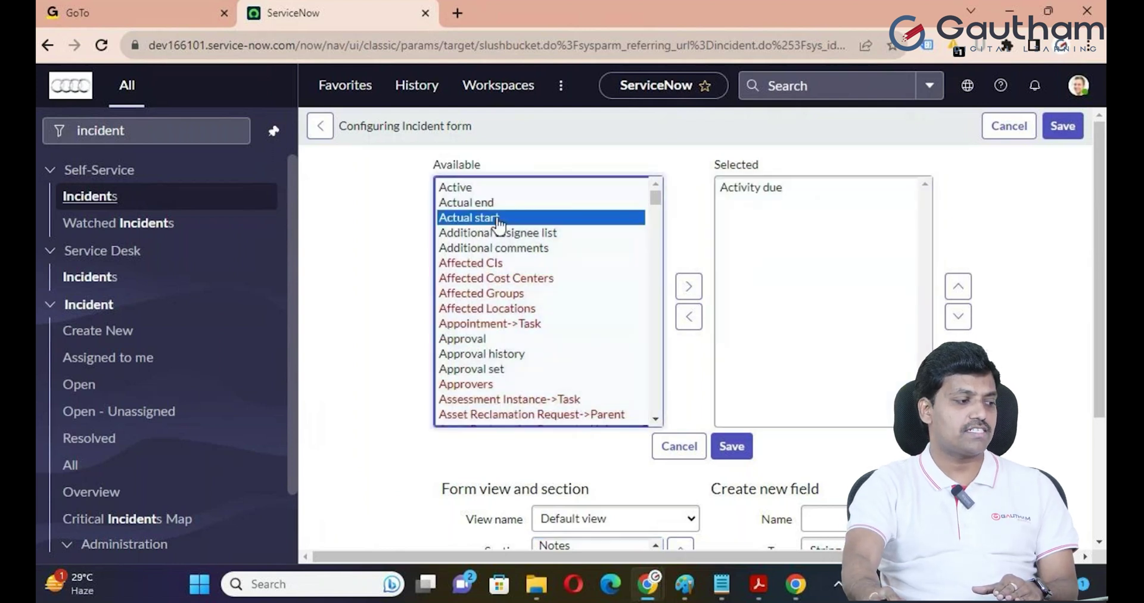
{"action": "double_click", "coordinate": [500, 219]}
{"action": "double_click", "coordinate": [500, 338]}
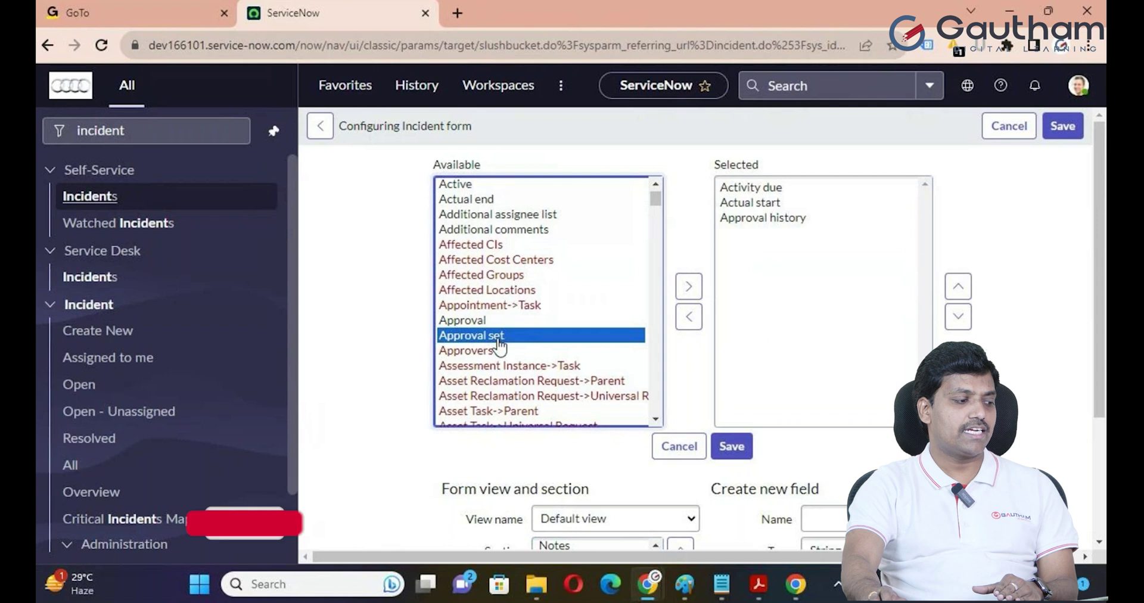
{"action": "scroll", "coordinate": [503, 343], "scroll_direction": "down", "scroll_amount": 5}
{"action": "left_click", "coordinate": [482, 275]}
{"action": "double_click", "coordinate": [483, 274]}
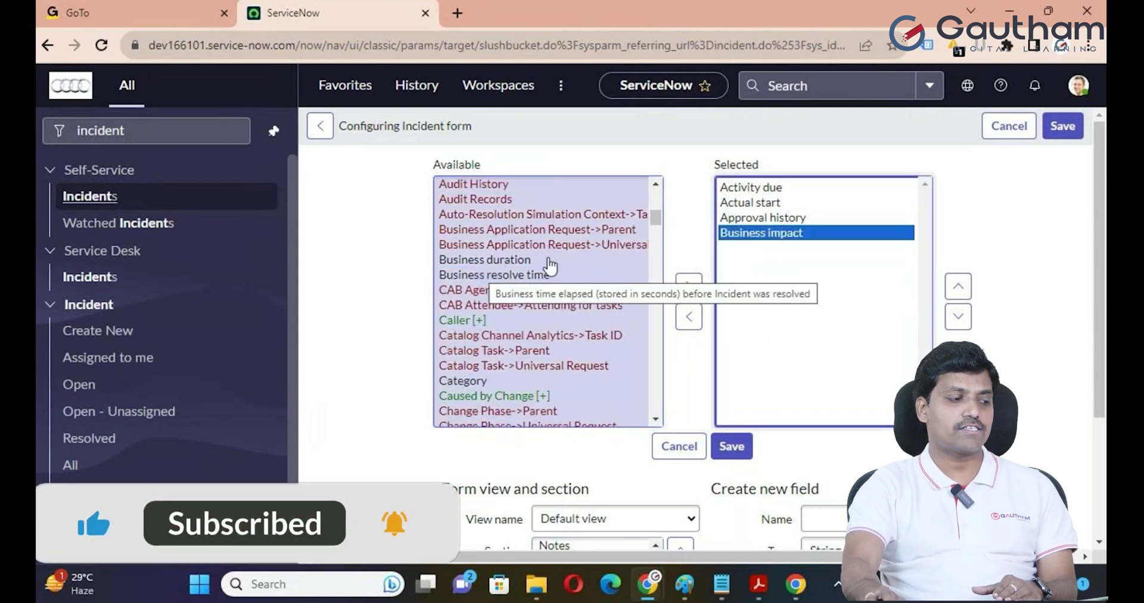
{"action": "left_click", "coordinate": [736, 450]}
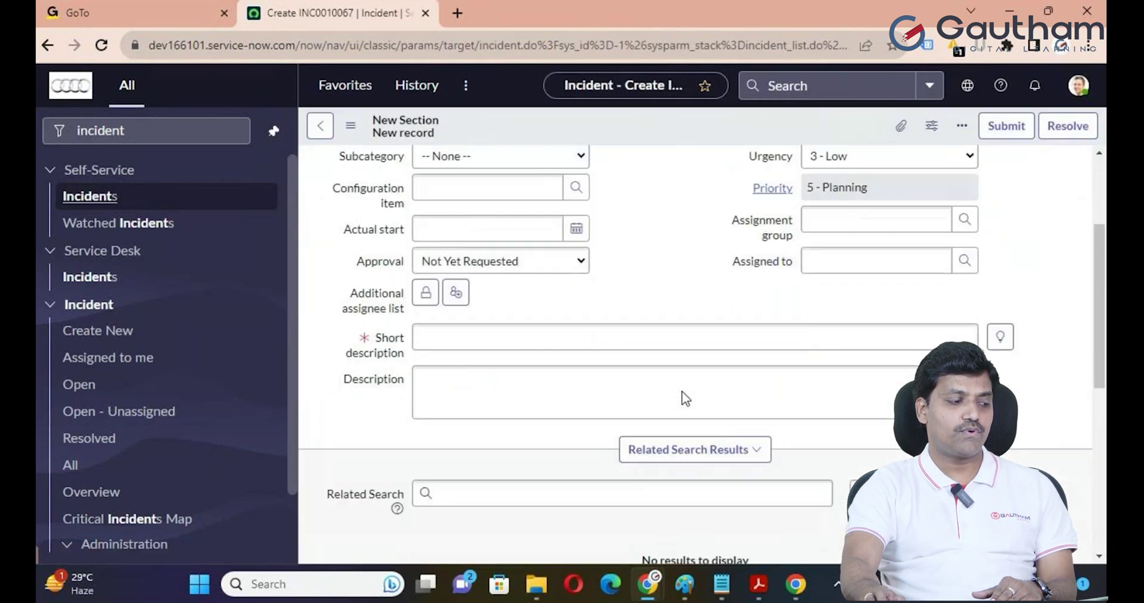
Review the fields in the Gautham section of the incident form.
{"action": "scroll", "coordinate": [682, 391], "scroll_direction": "down", "scroll_amount": 5}
{"action": "left_click", "coordinate": [630, 232]}
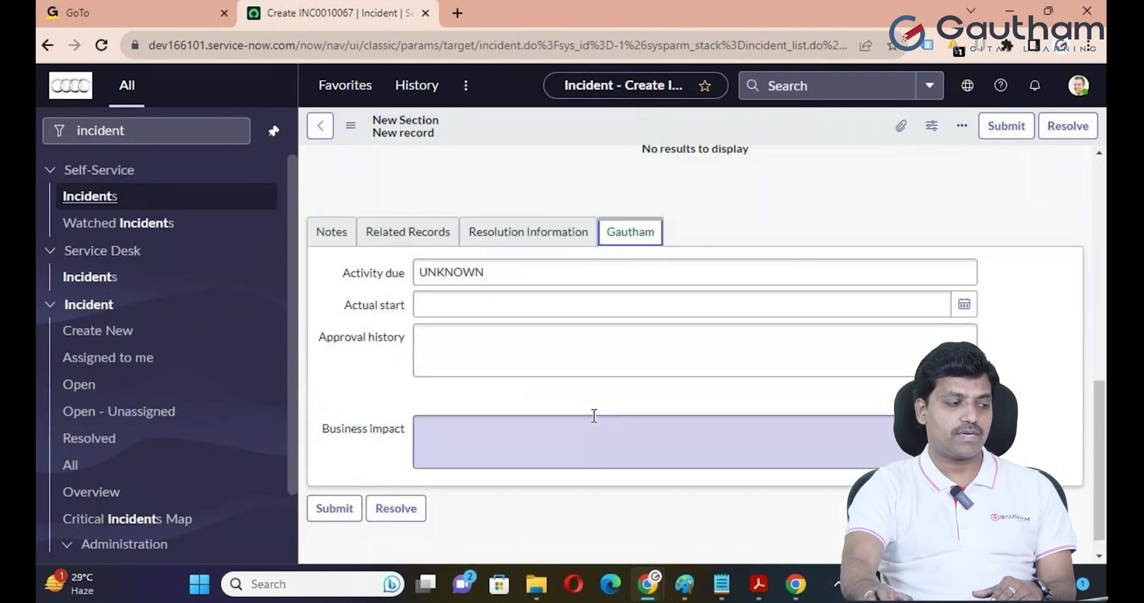
{"action": "scroll", "coordinate": [594, 415], "scroll_direction": "up", "scroll_amount": 10}
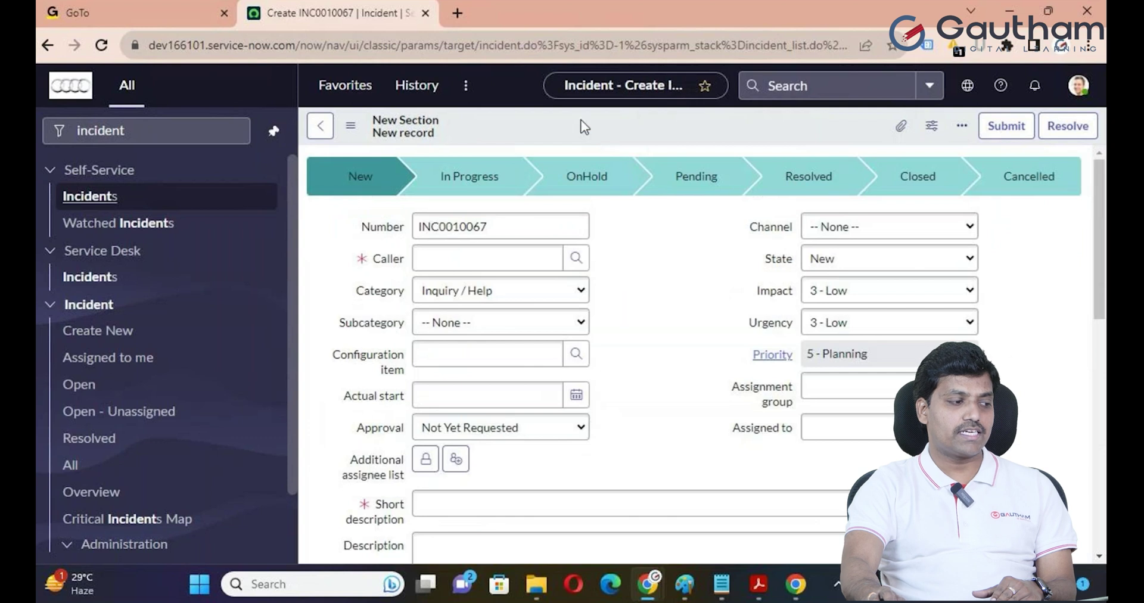
Reopen the incident form's Form Layout configuration and select the Gautham section to display its assigned fields.
{"action": "right_click", "coordinate": [584, 126]}
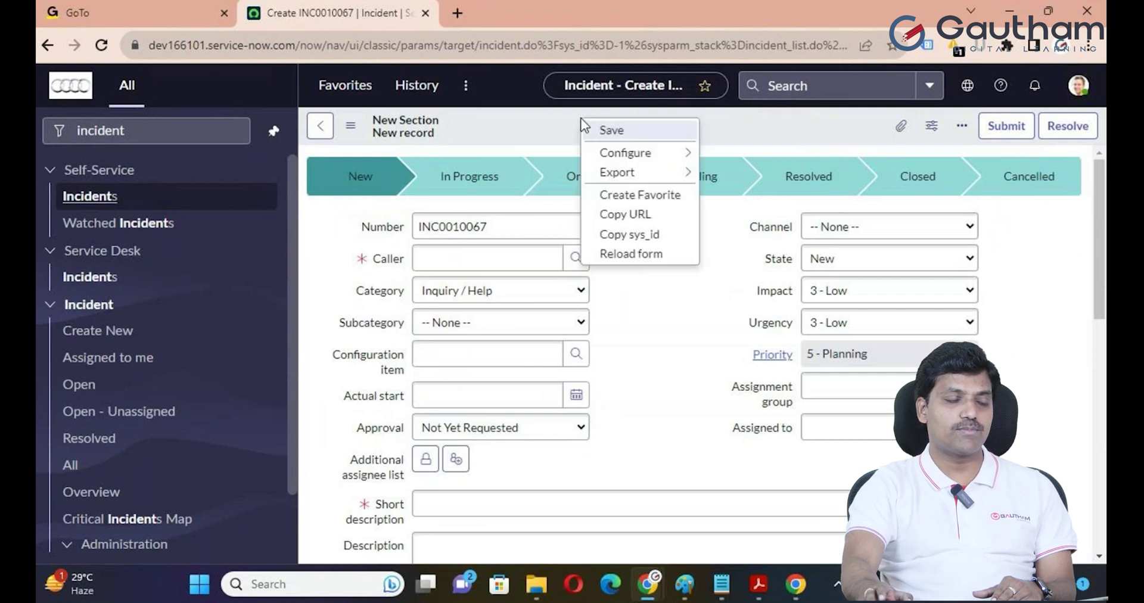
{"action": "mouse_move", "coordinate": [638, 156]}
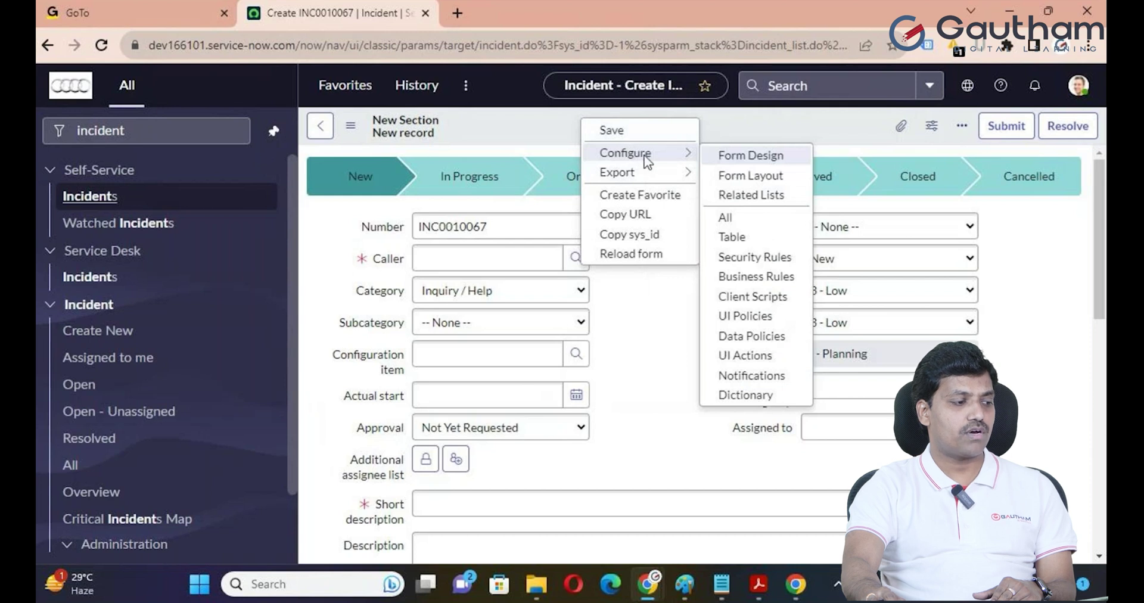
{"action": "left_click", "coordinate": [752, 177]}
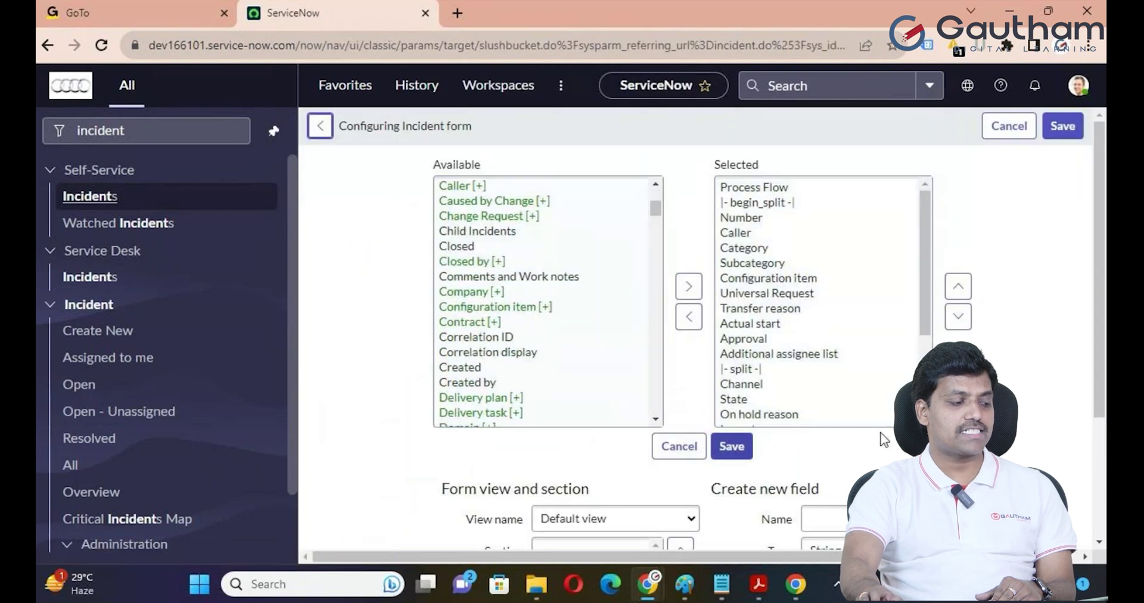
{"action": "scroll", "coordinate": [656, 411], "scroll_direction": "down", "scroll_amount": 3}
{"action": "left_click", "coordinate": [656, 397]}
{"action": "left_click", "coordinate": [656, 415]}
{"action": "left_click", "coordinate": [655, 416]}
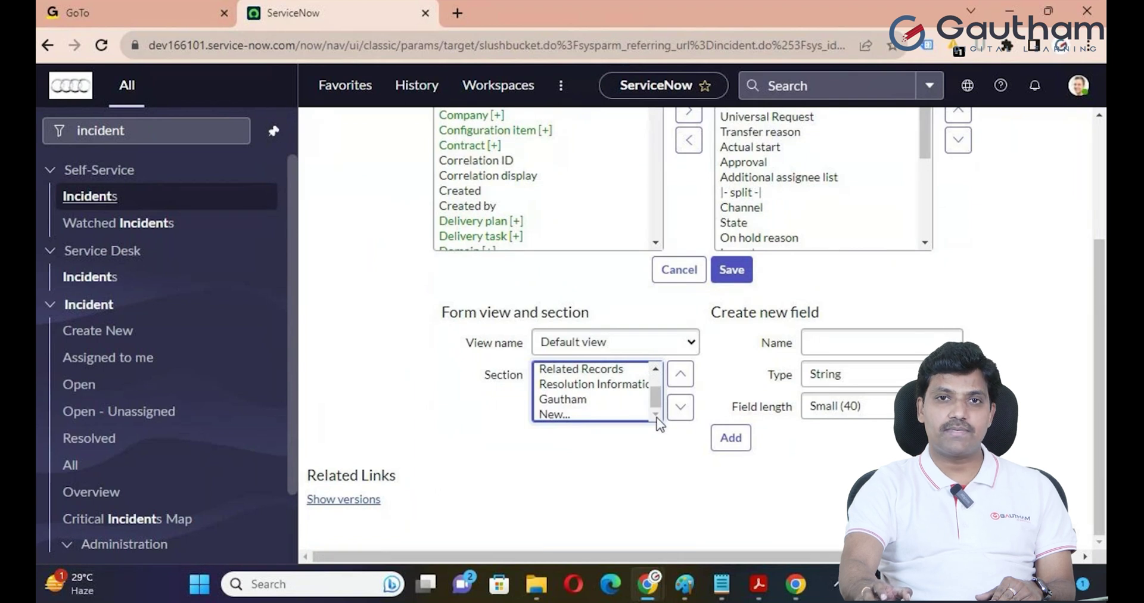
{"action": "left_click", "coordinate": [559, 405]}
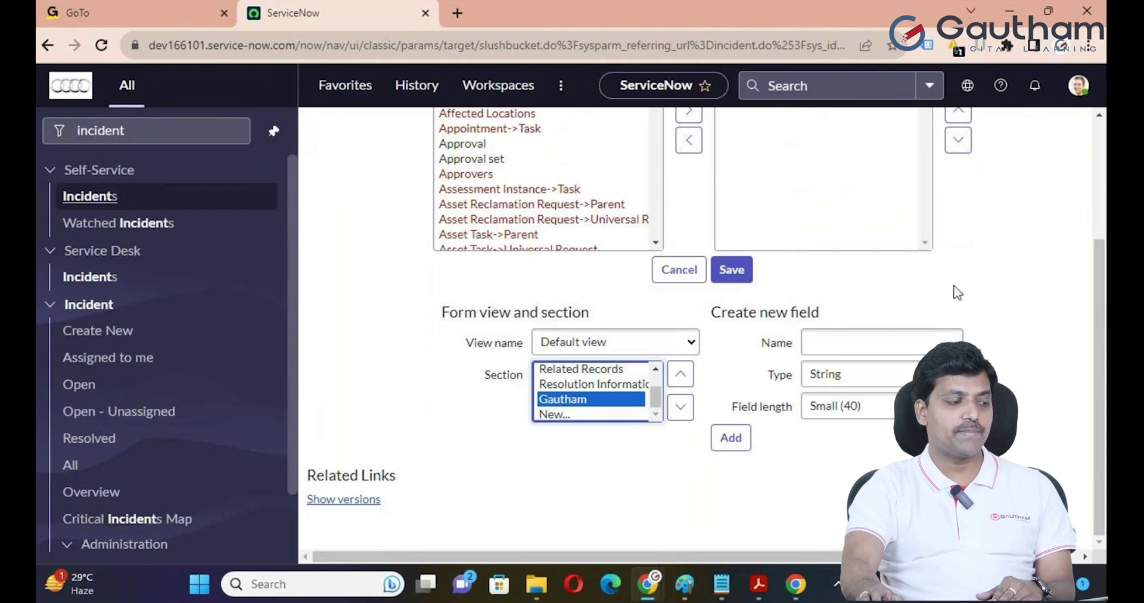
{"action": "scroll", "coordinate": [957, 292], "scroll_direction": "up", "scroll_amount": 3}
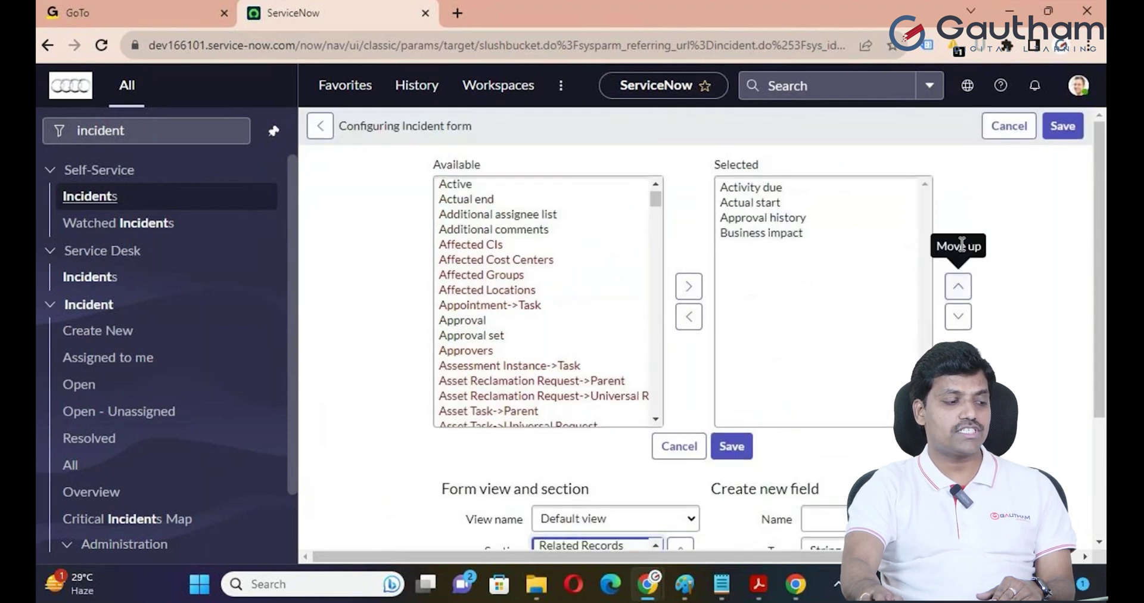
{"action": "scroll", "coordinate": [963, 244], "scroll_direction": "down", "scroll_amount": 3}
{"action": "scroll", "coordinate": [964, 244], "scroll_direction": "up", "scroll_amount": 3}
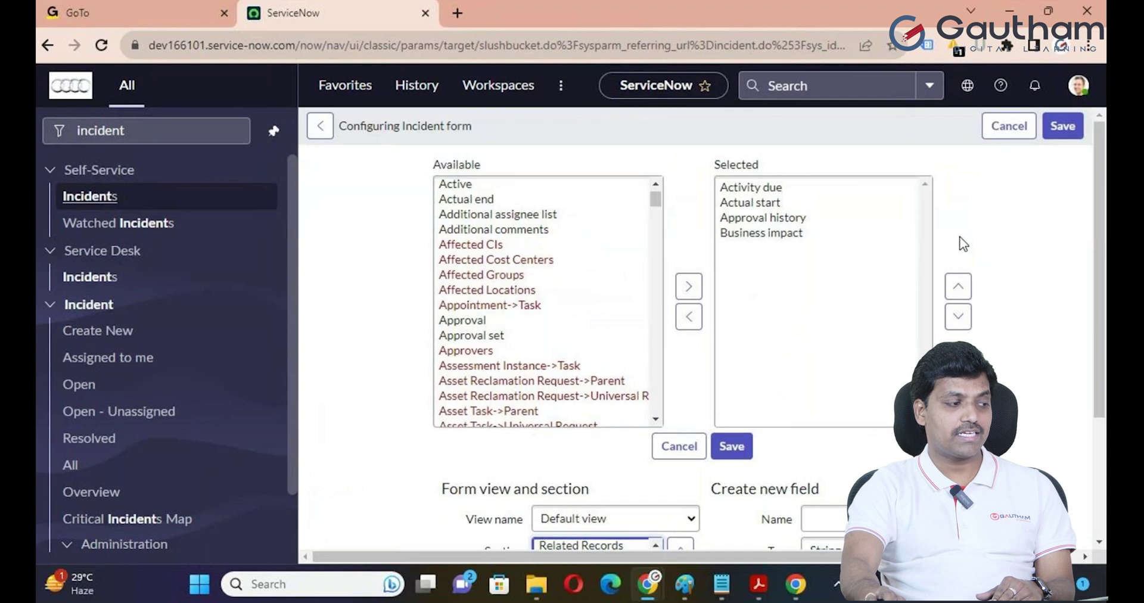
Leave the Form Layout configuration and open Form Design for the incident form.
{"action": "left_click", "coordinate": [320, 126]}
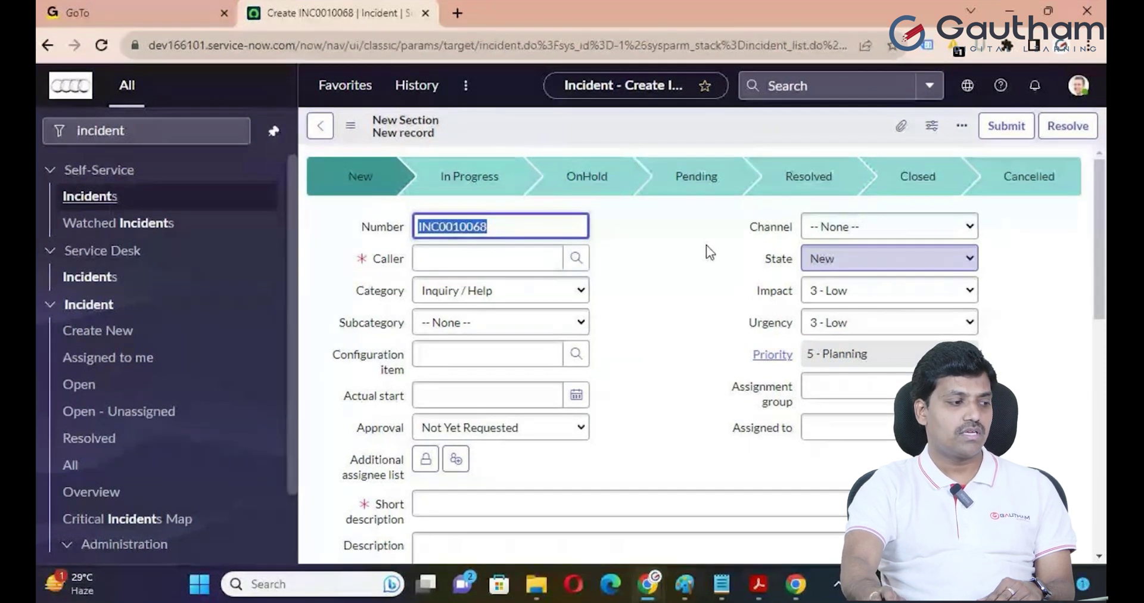
{"action": "left_click", "coordinate": [706, 245]}
{"action": "right_click", "coordinate": [613, 136]}
{"action": "mouse_move", "coordinate": [688, 172]}
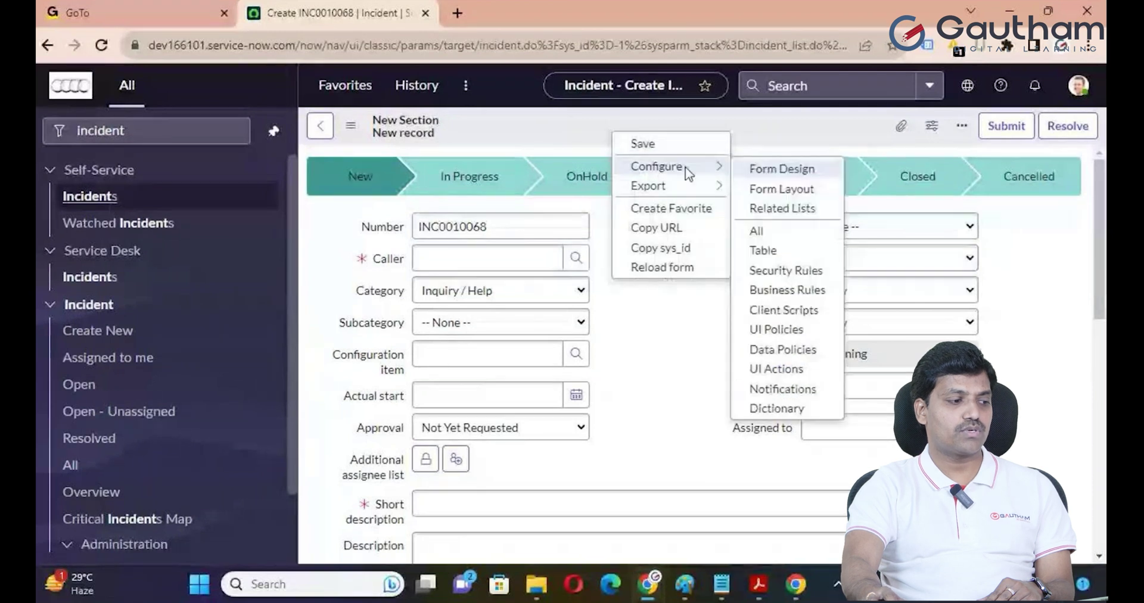
{"action": "left_click", "coordinate": [802, 174]}
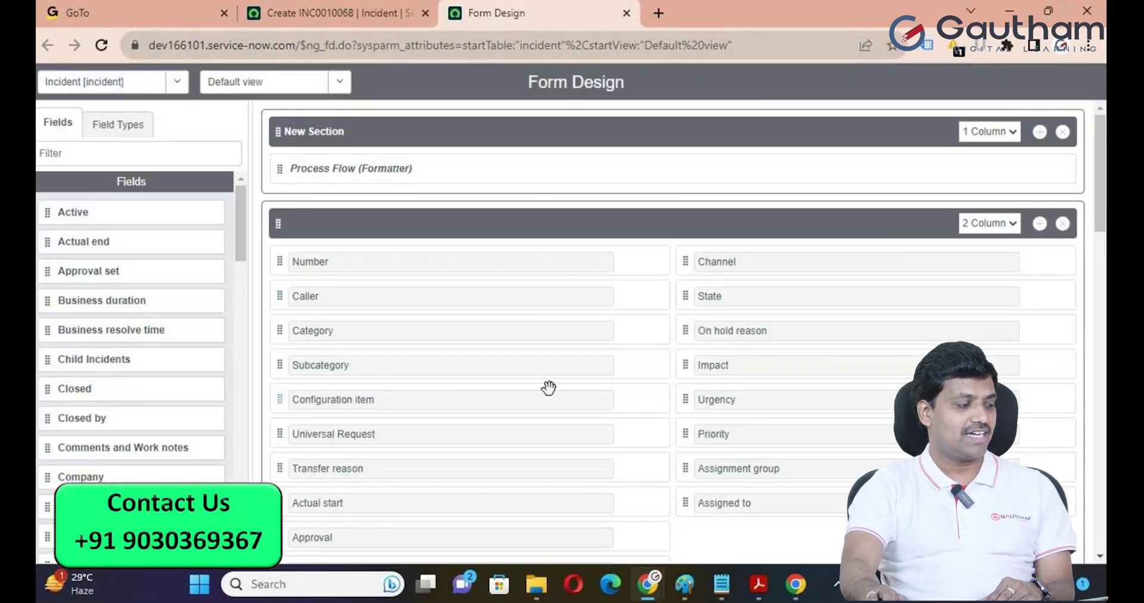
Try removing the Gautham section from the incident form's design, and undo the removal.
{"action": "scroll", "coordinate": [548, 387], "scroll_direction": "down", "scroll_amount": 6}
{"action": "scroll", "coordinate": [548, 387], "scroll_direction": "down", "scroll_amount": 8}
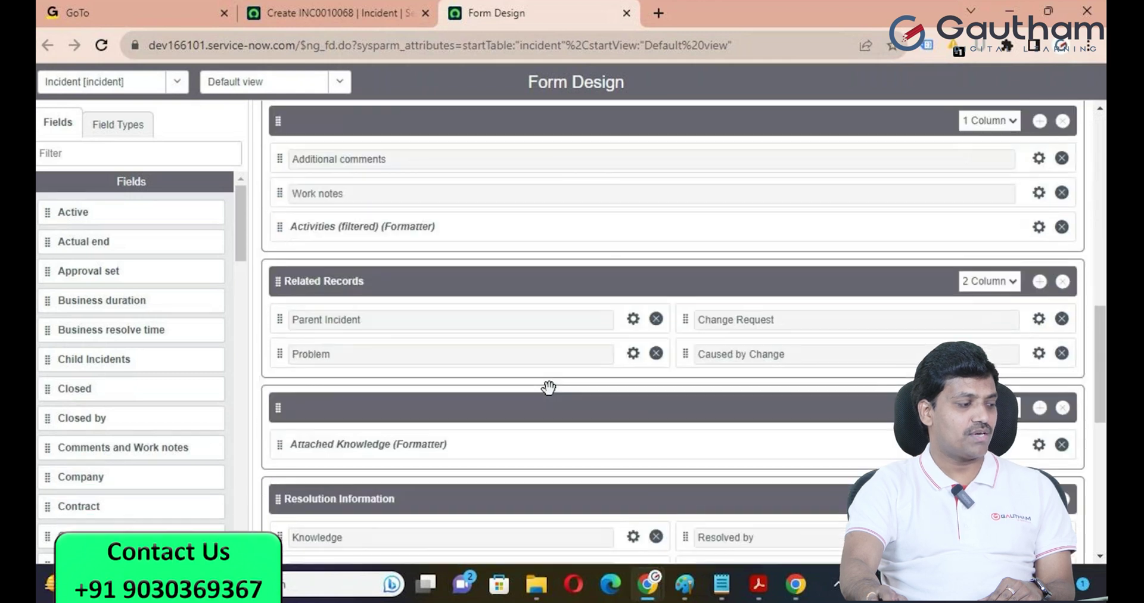
{"action": "scroll", "coordinate": [548, 387], "scroll_direction": "down", "scroll_amount": 5}
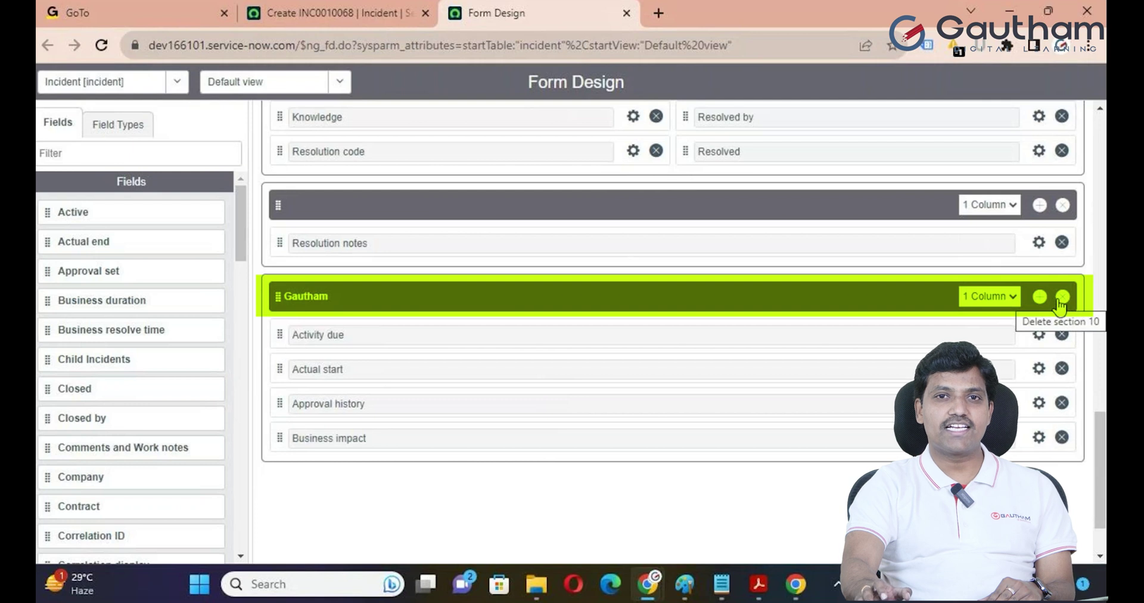
{"action": "left_click", "coordinate": [1061, 297]}
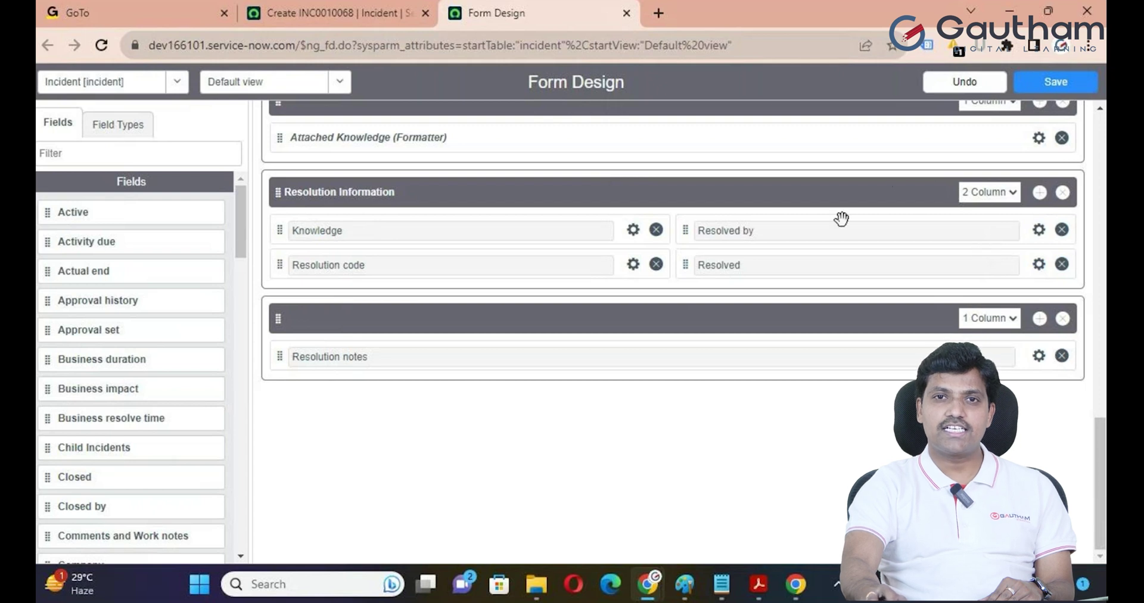
{"action": "left_click", "coordinate": [964, 82]}
{"action": "scroll", "coordinate": [1003, 302], "scroll_direction": "up", "scroll_amount": 2}
{"action": "scroll", "coordinate": [994, 311], "scroll_direction": "down", "scroll_amount": 2}
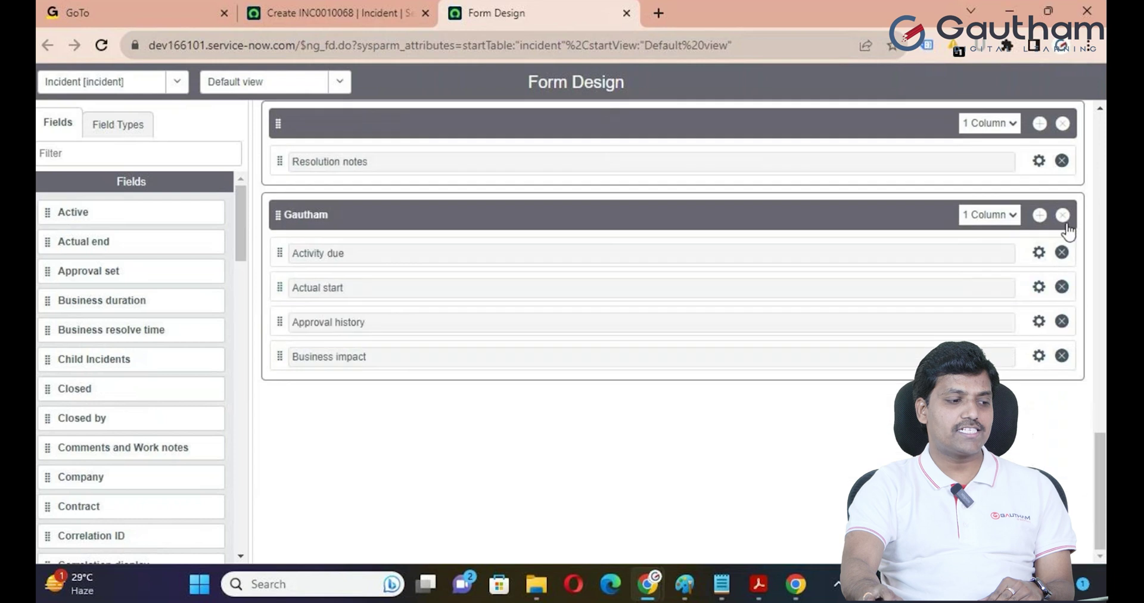
Delete the Gautham section from the Default view and save the form design.
{"action": "left_click", "coordinate": [1063, 215]}
{"action": "left_click", "coordinate": [1056, 84]}
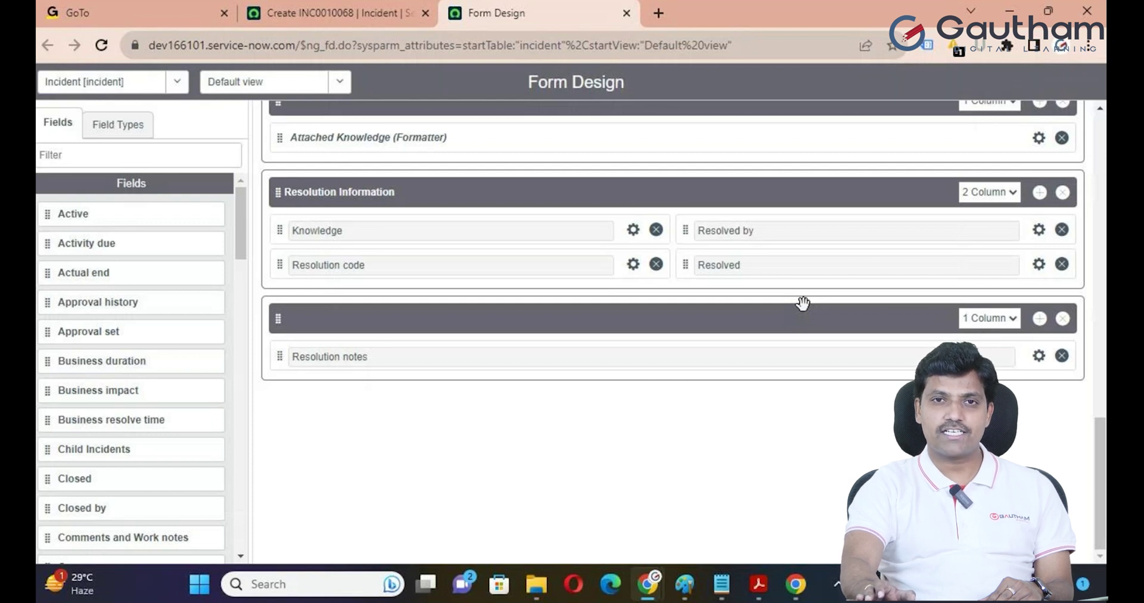
{"action": "scroll", "coordinate": [803, 304], "scroll_direction": "up", "scroll_amount": 15}
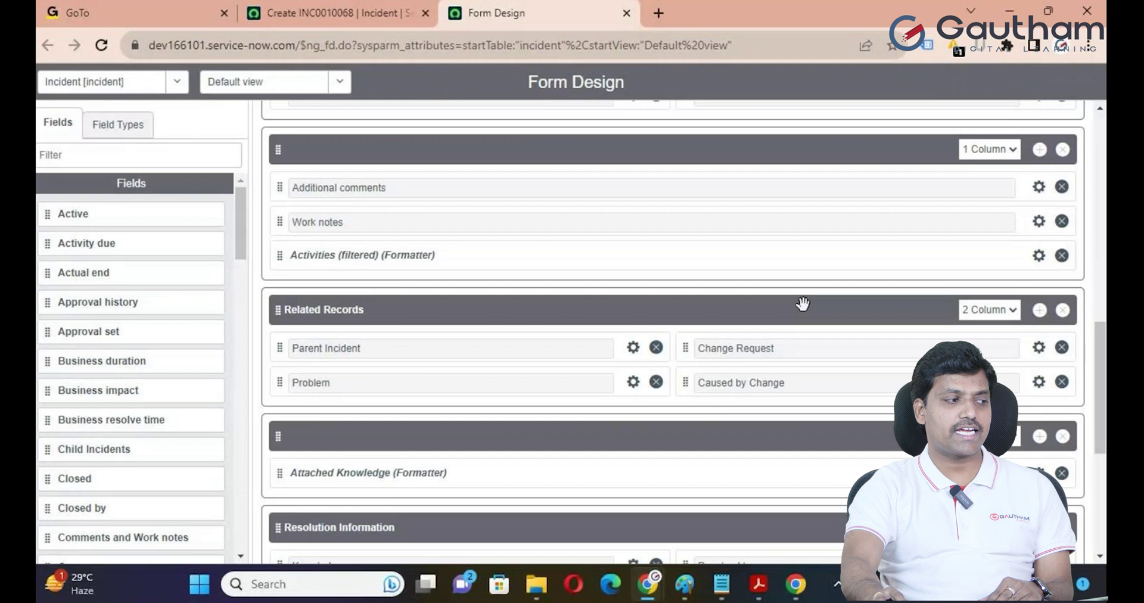
Switch back to the incident record, reload its form and check the section tabs for the Gautham section.
{"action": "left_click", "coordinate": [345, 9]}
{"action": "right_click", "coordinate": [636, 127]}
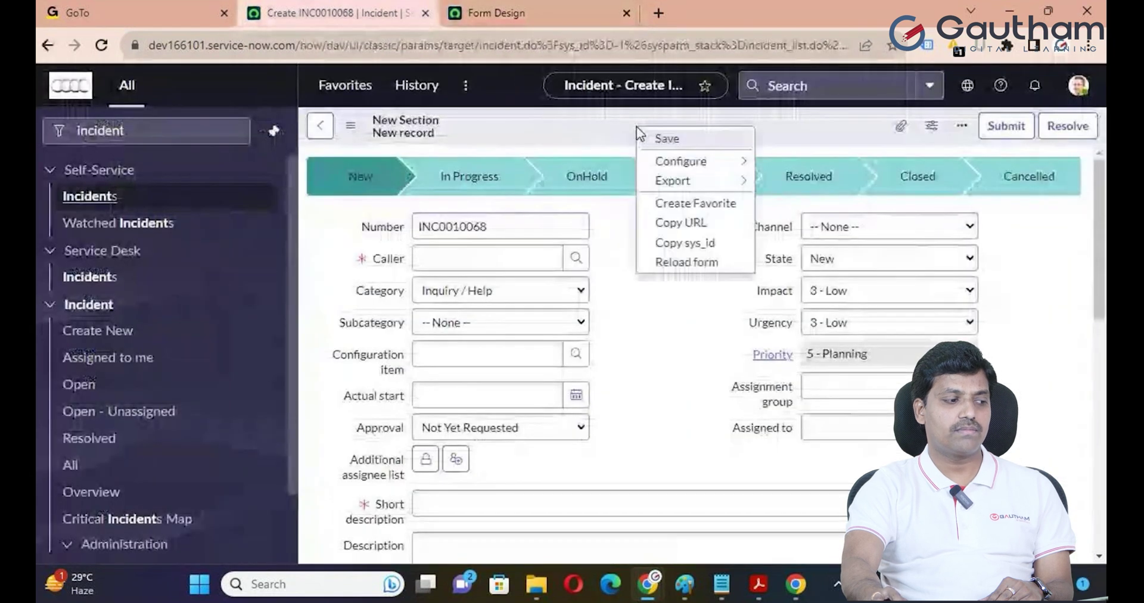
{"action": "left_click", "coordinate": [673, 261]}
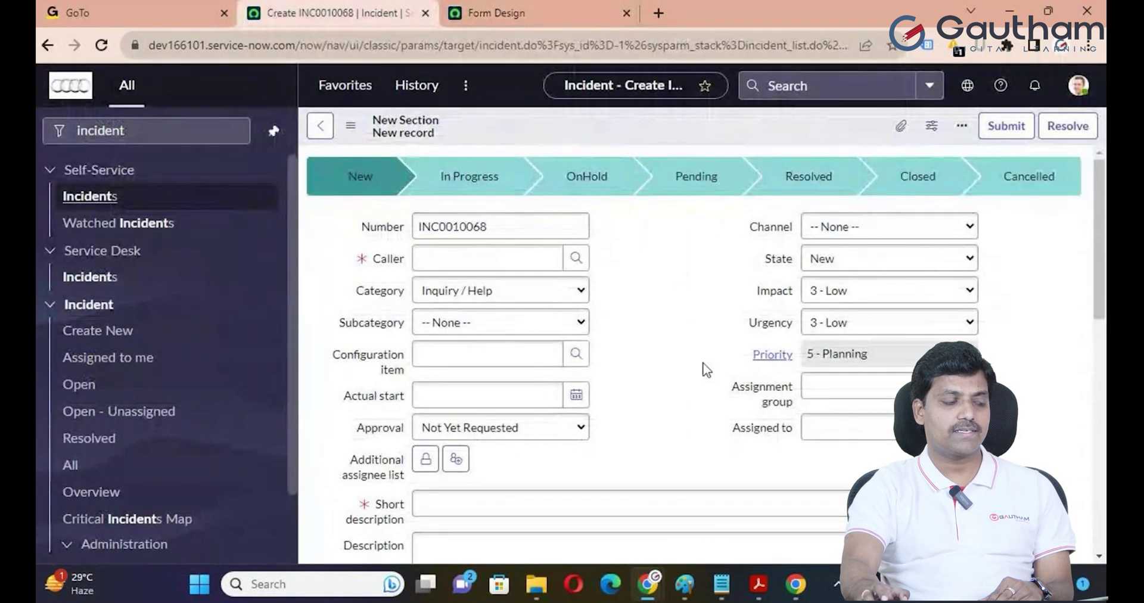
{"action": "scroll", "coordinate": [706, 370], "scroll_direction": "down", "scroll_amount": 8}
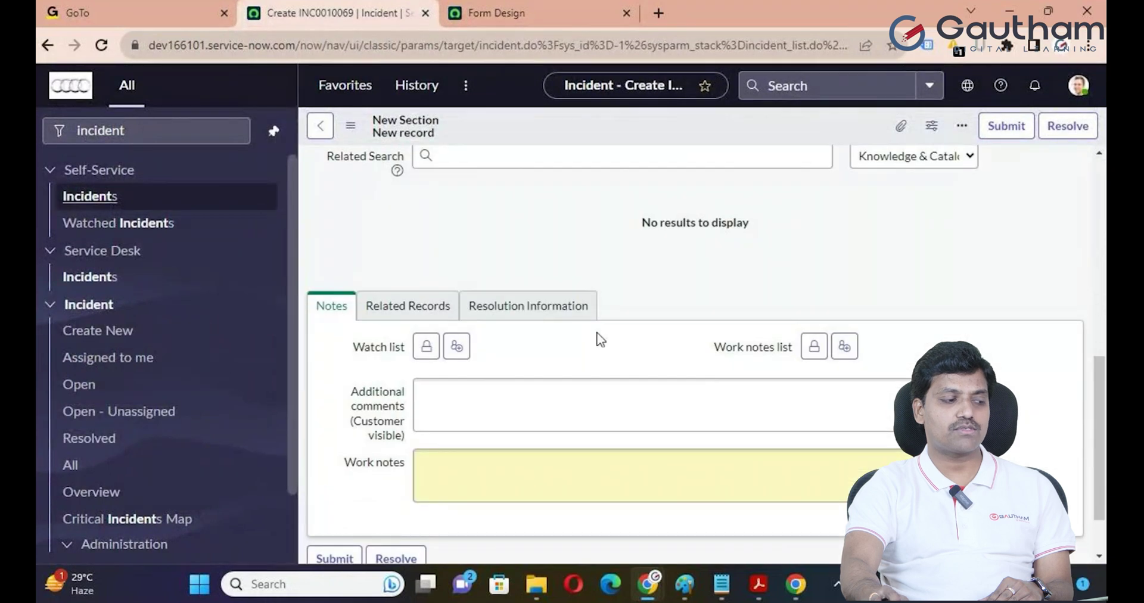